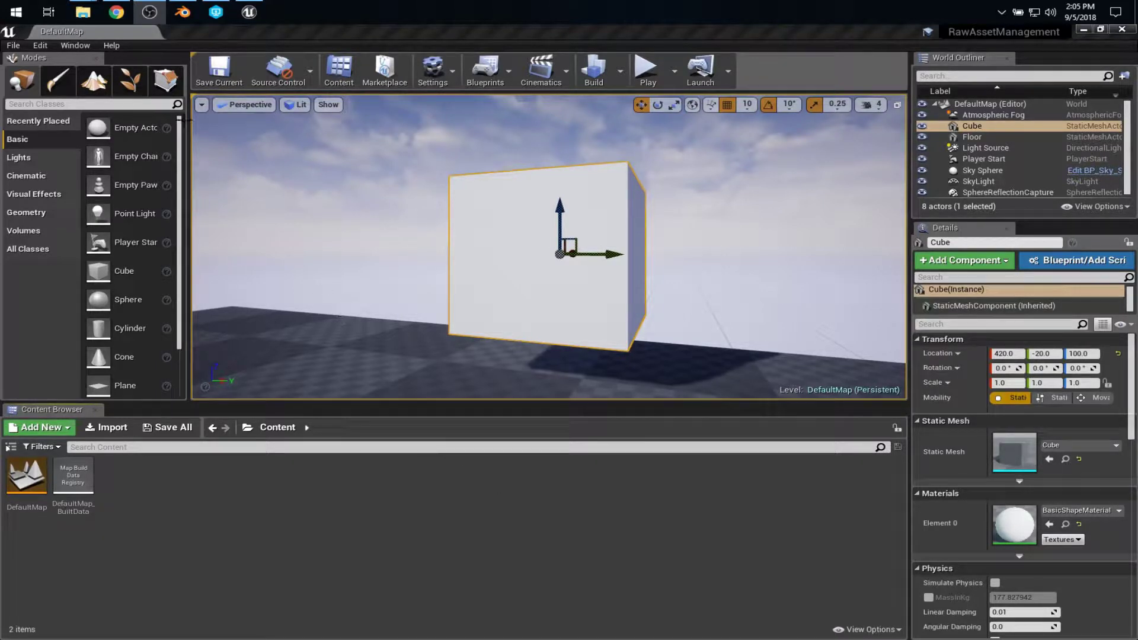
Step: Search Google Images for 'duck' and save the first photo to the Desktop as download.jpg
click(111, 13)
text(duck)
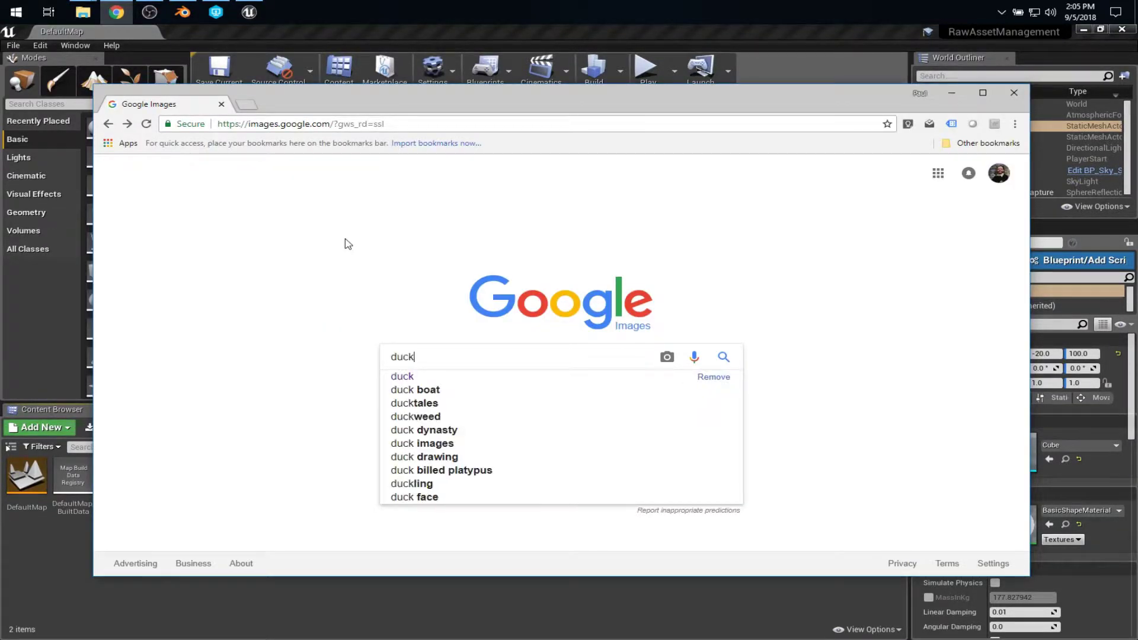
key(Return)
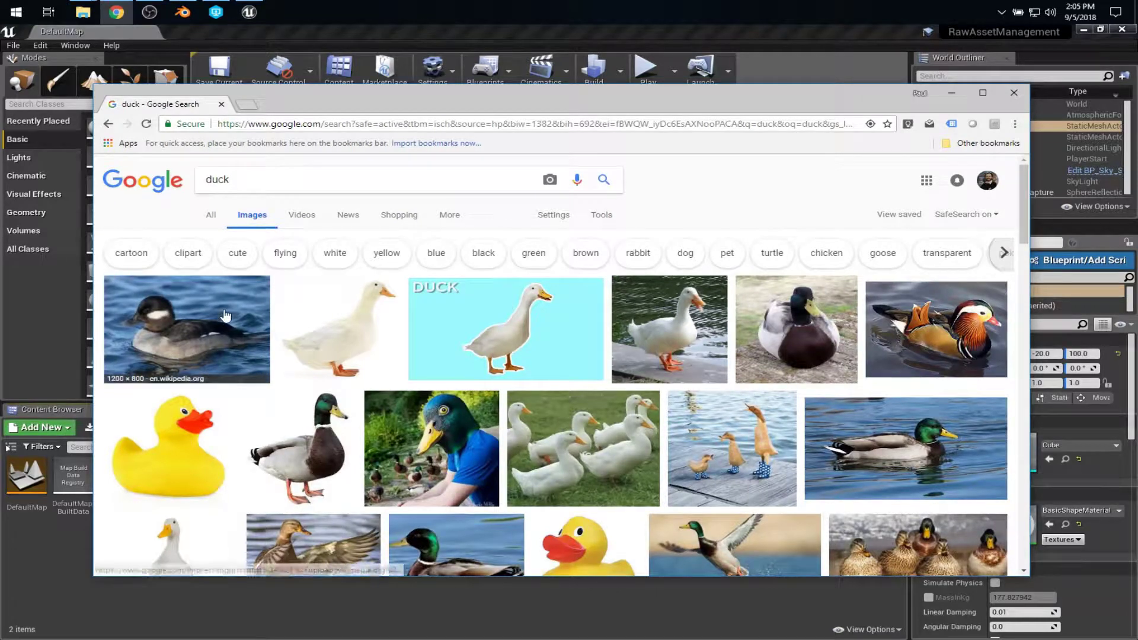
right_click(225, 311)
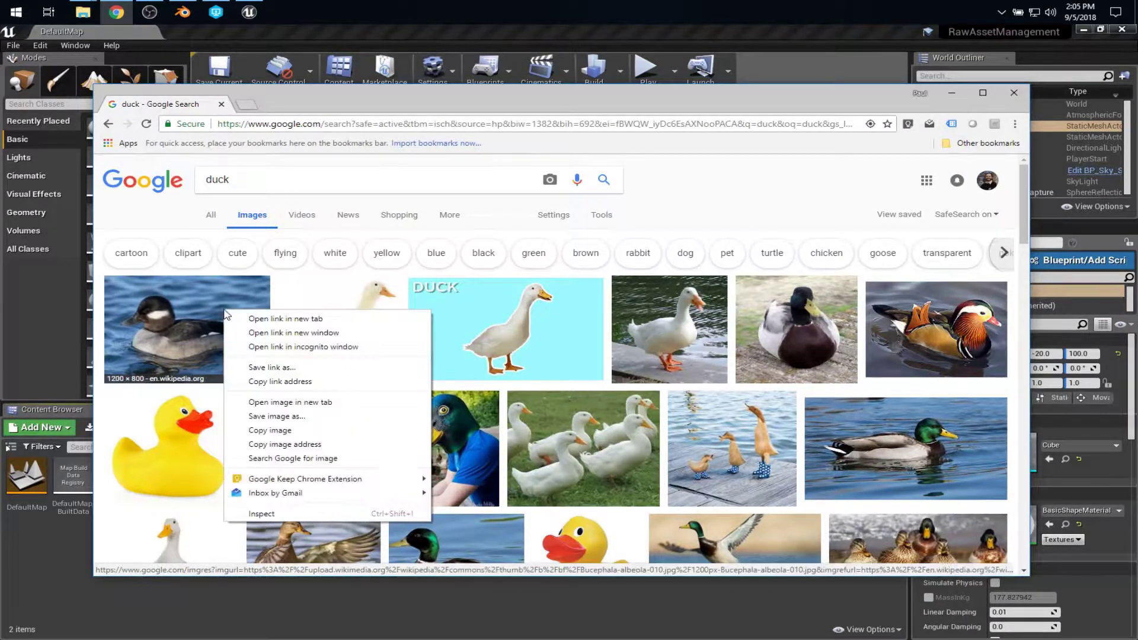
click(262, 417)
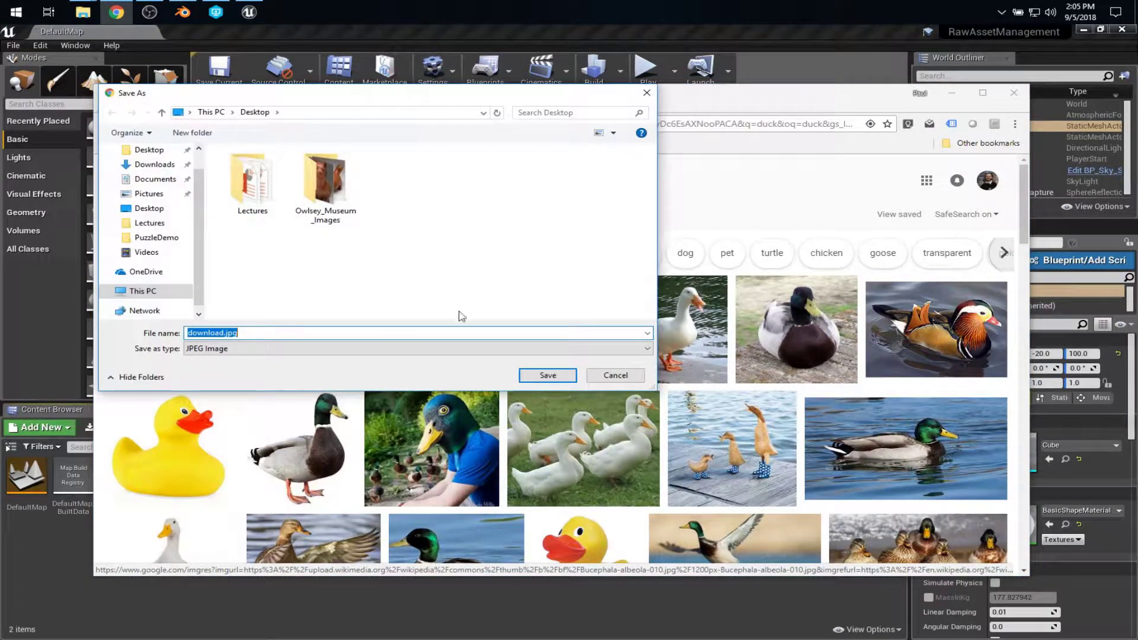
click(541, 374)
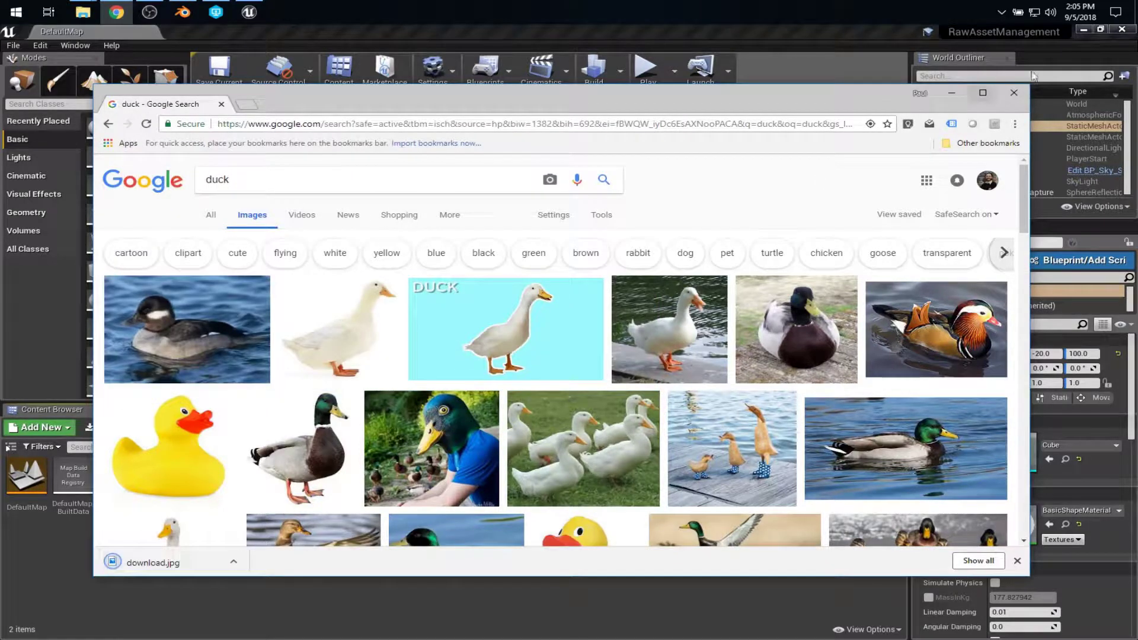
click(670, 46)
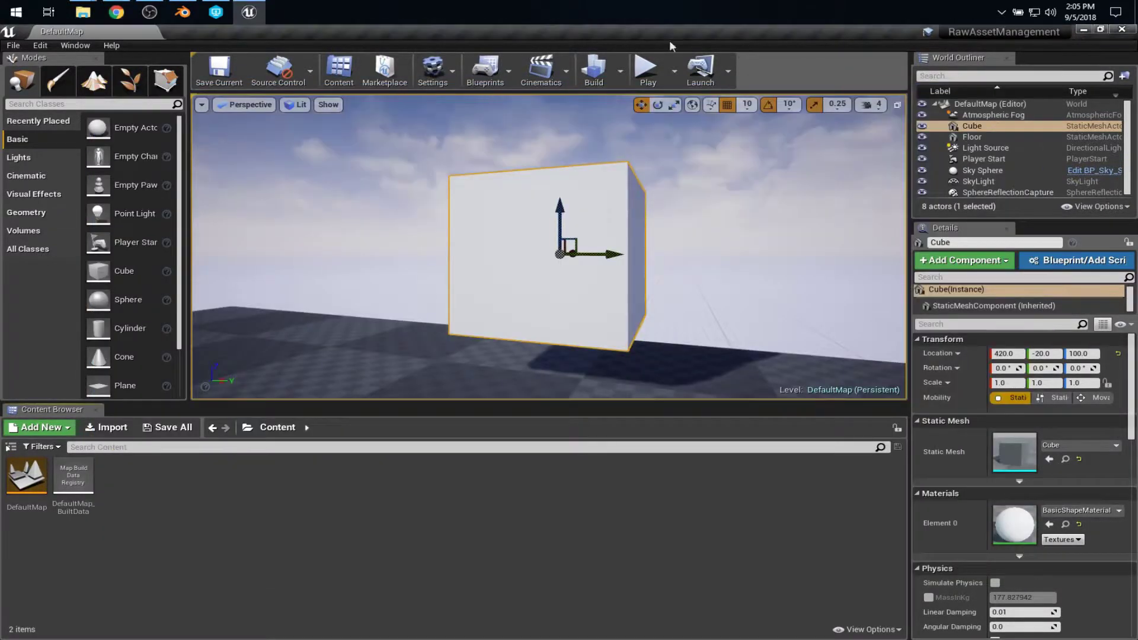
Step: Drag download.jpg from the Desktop into the Content Browser, creating a texture named download
click(1100, 29)
drag(3, 410, 294, 474)
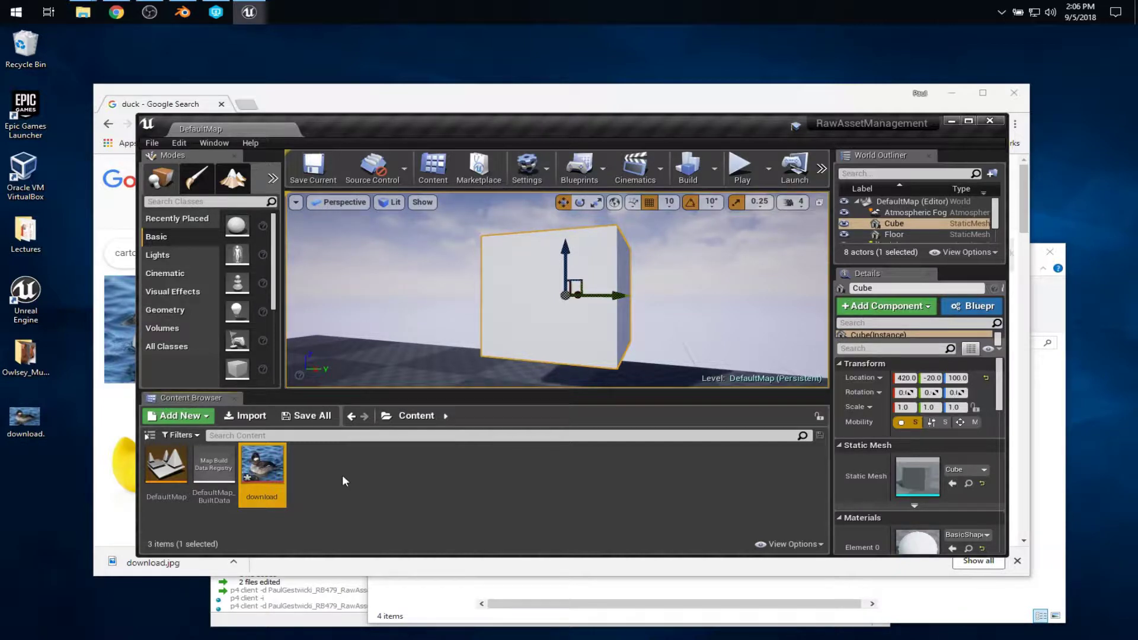
mouse_move(256, 458)
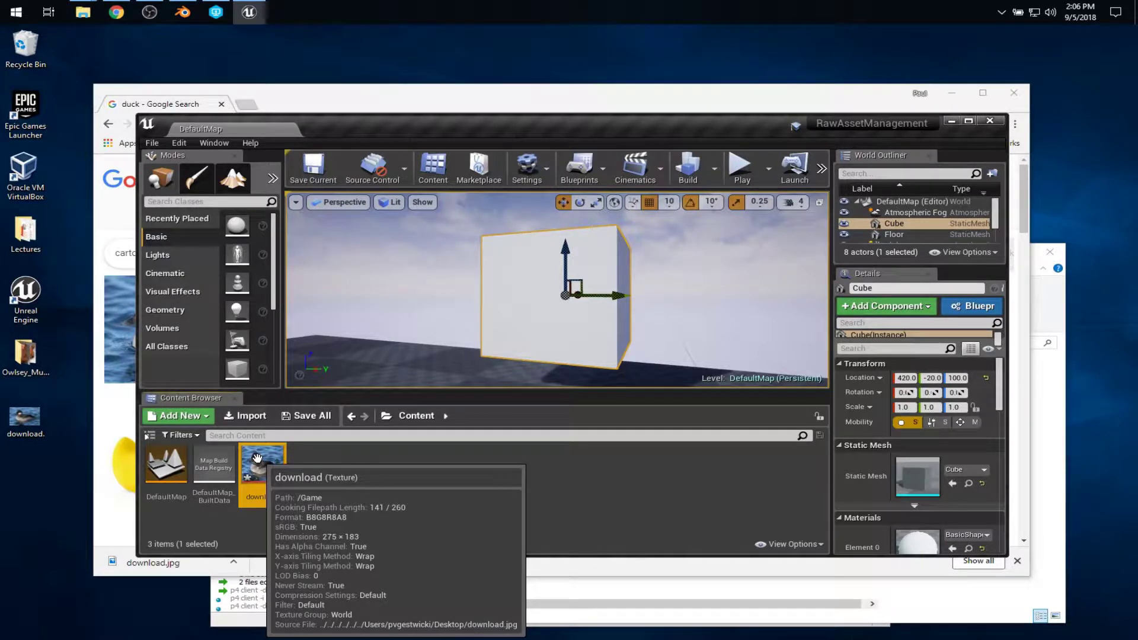
Step: Save the white duck on cyan image over the existing download.jpg on the Desktop
click(334, 100)
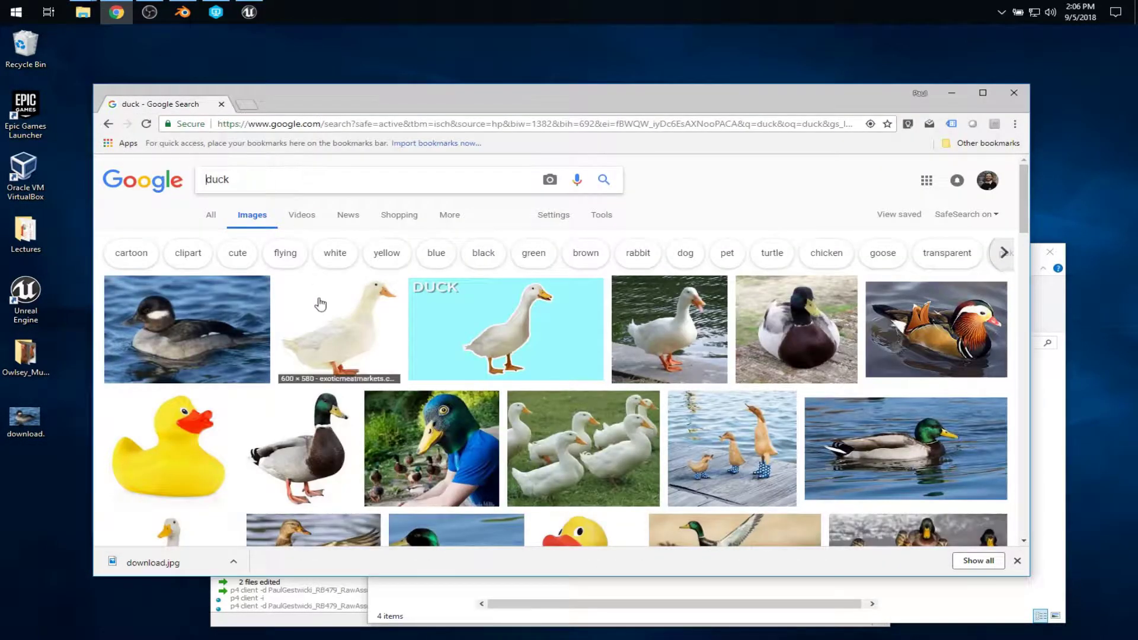
right_click(504, 314)
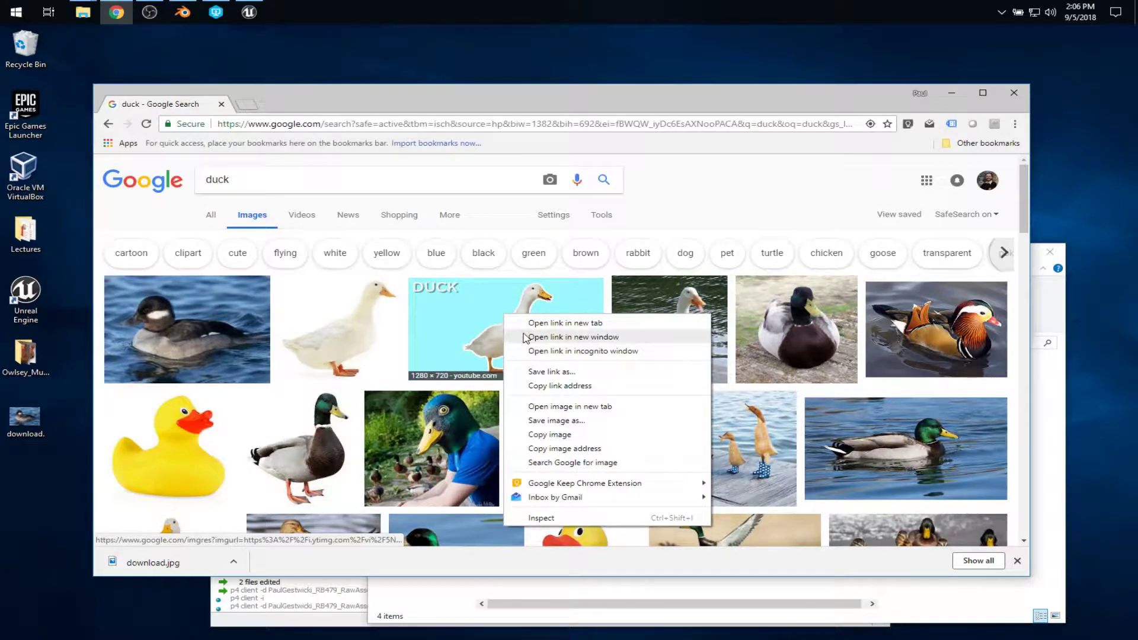
click(540, 419)
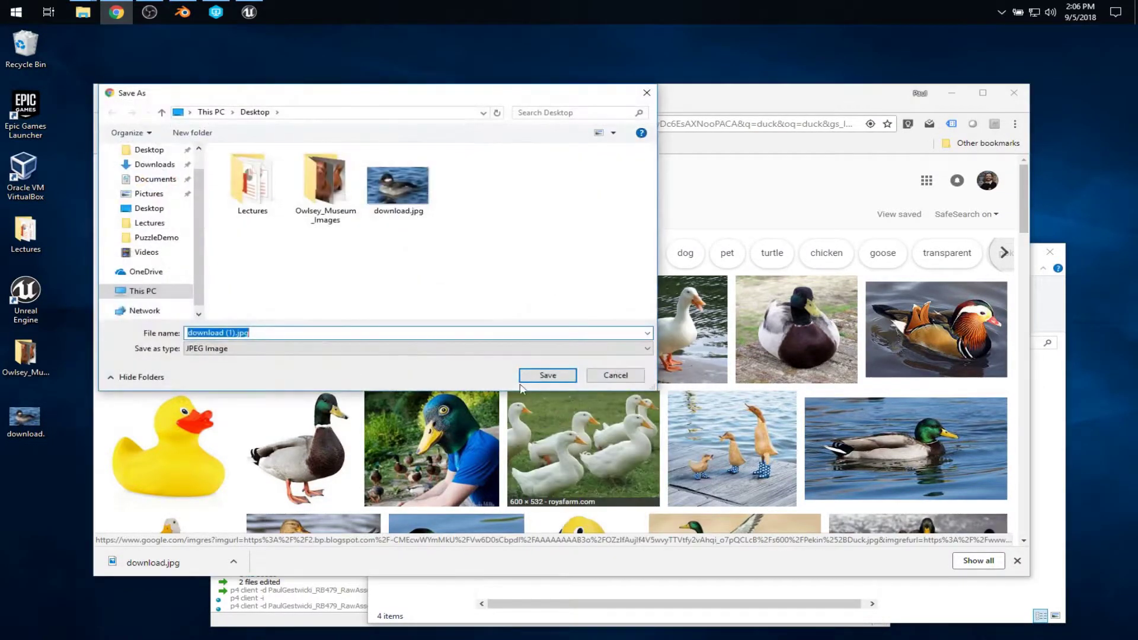
click(397, 185)
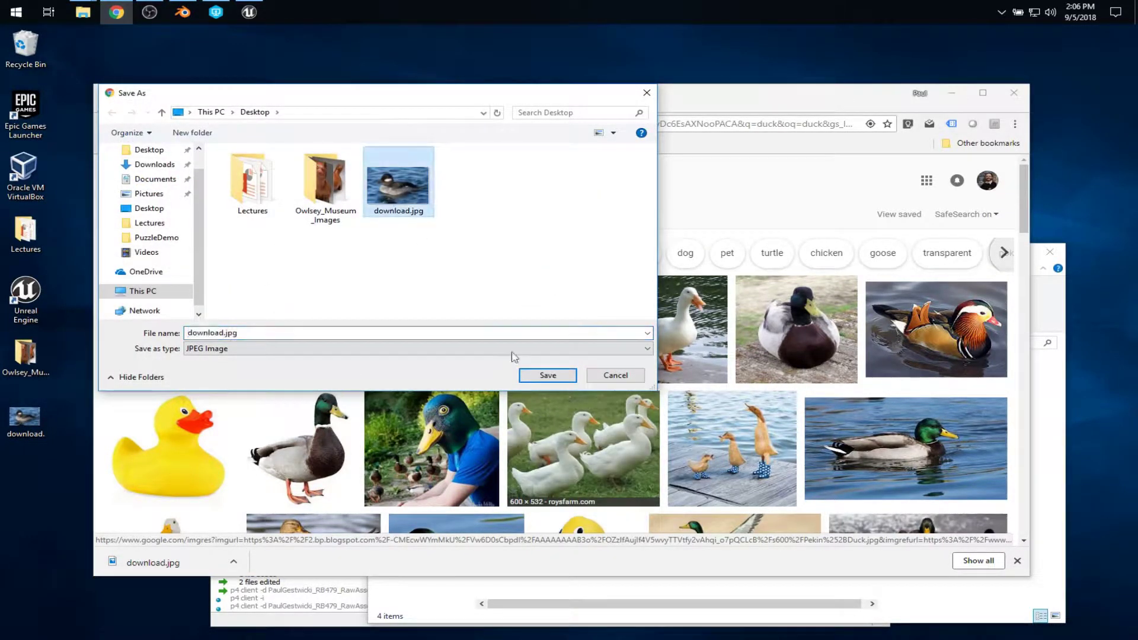
click(534, 376)
click(608, 342)
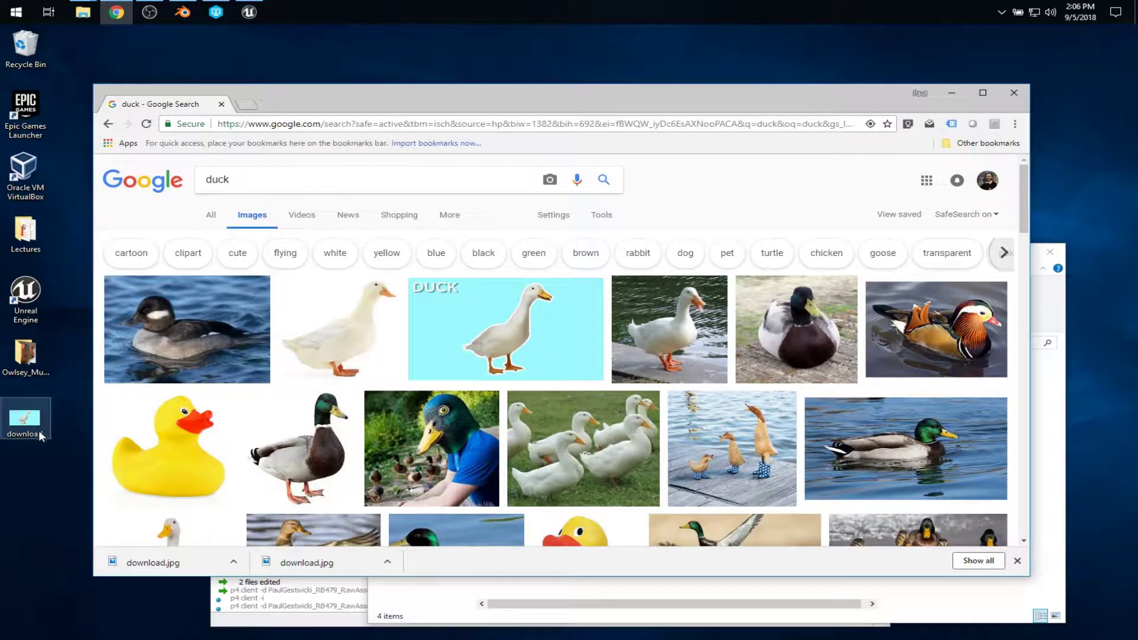
Step: Reimport the download texture so it picks up the new cyan duck image
drag(24, 421, 355, 474)
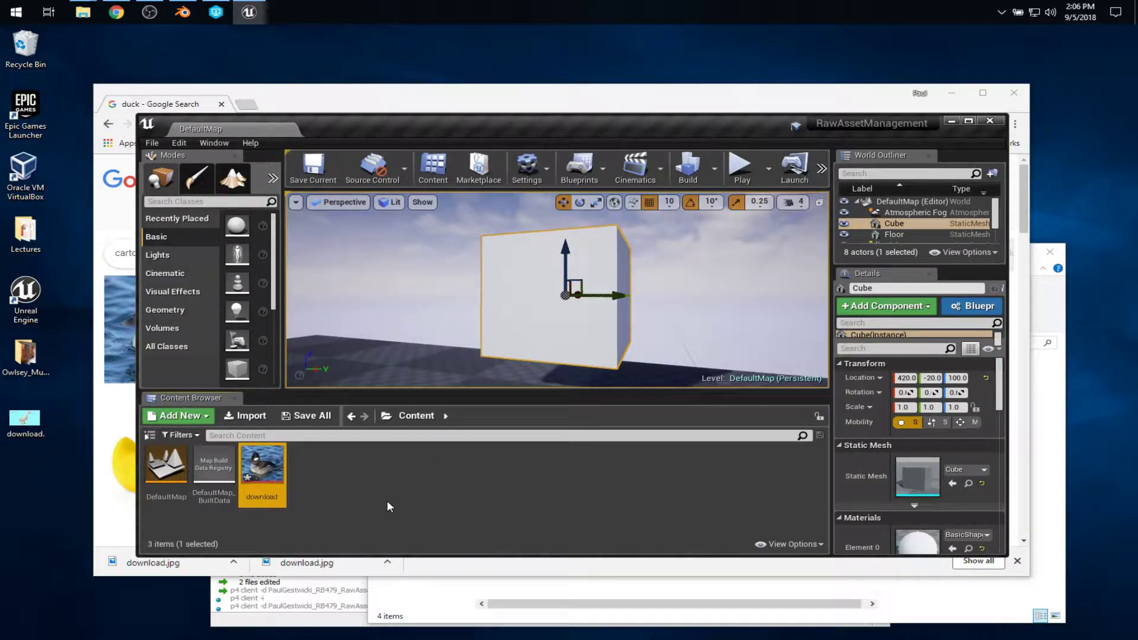
right_click(269, 470)
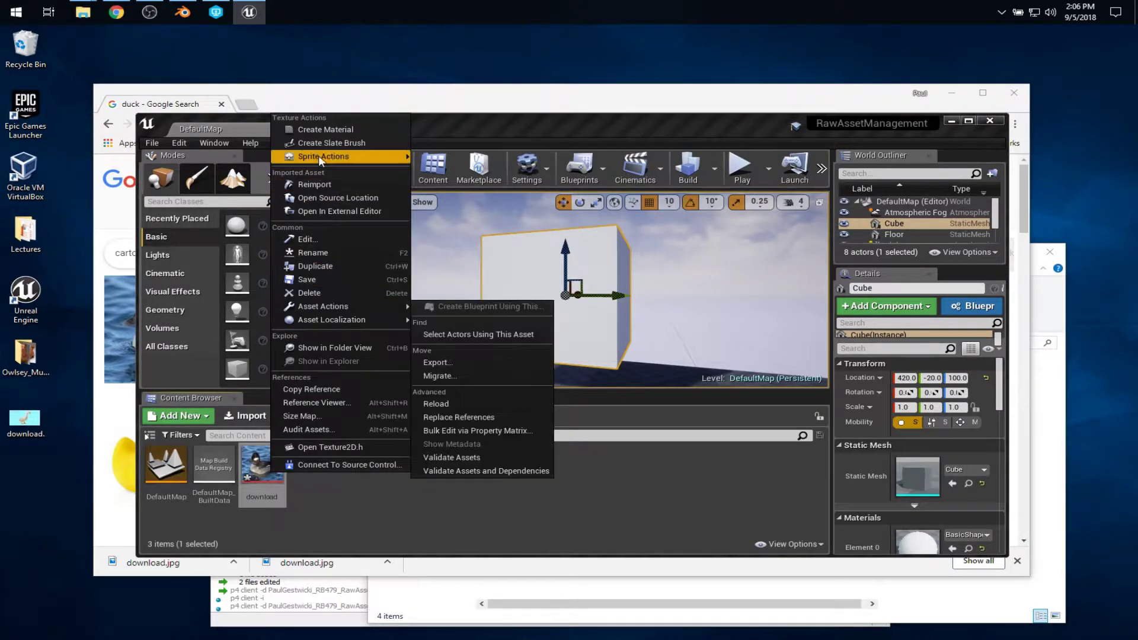
click(319, 184)
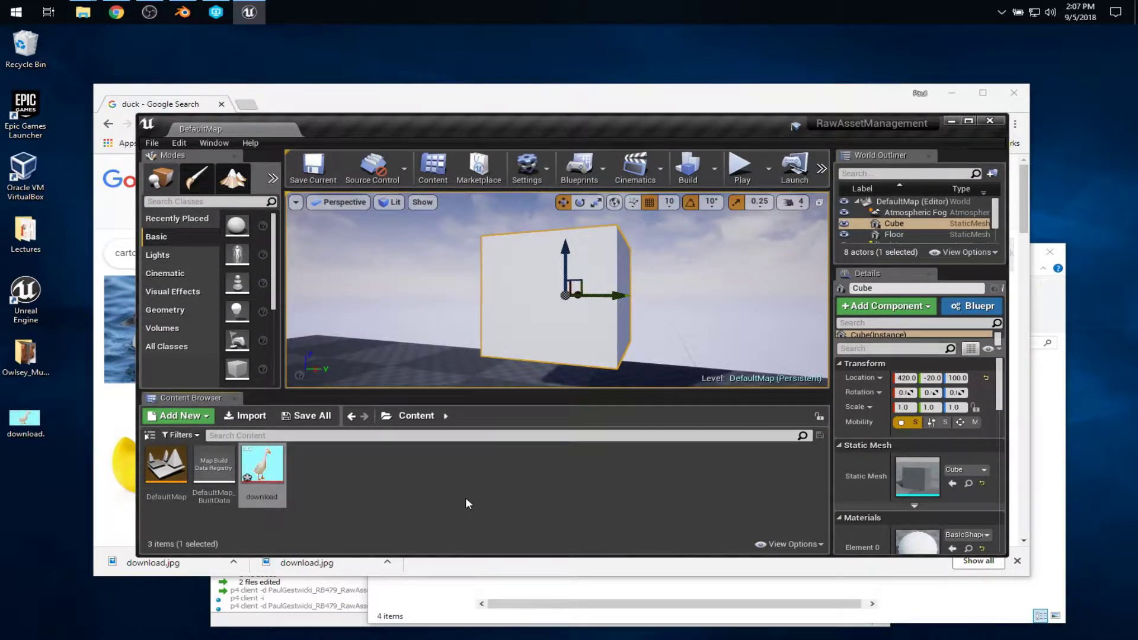
Step: Delete the download texture asset from the Content folder
mouse_move(273, 454)
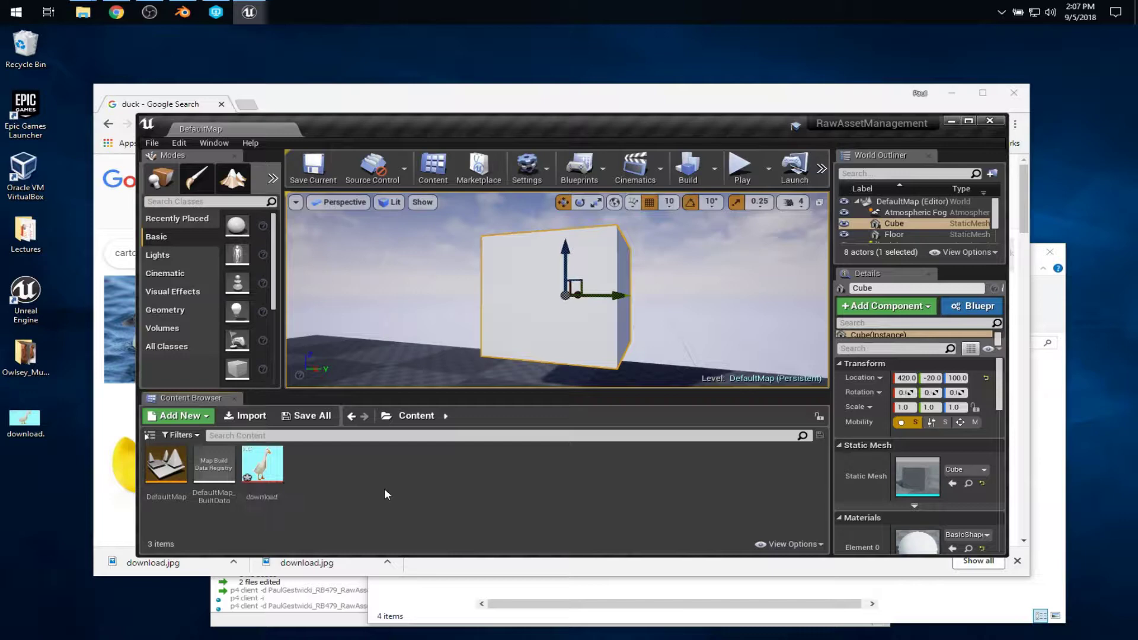
click(277, 476)
key(Delete)
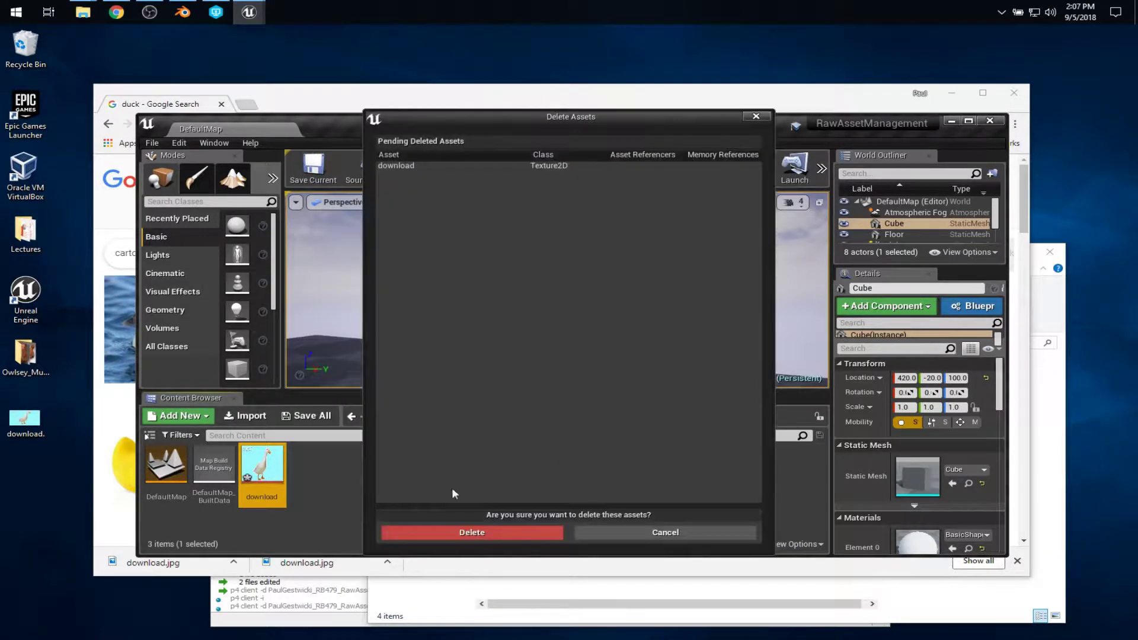
click(480, 535)
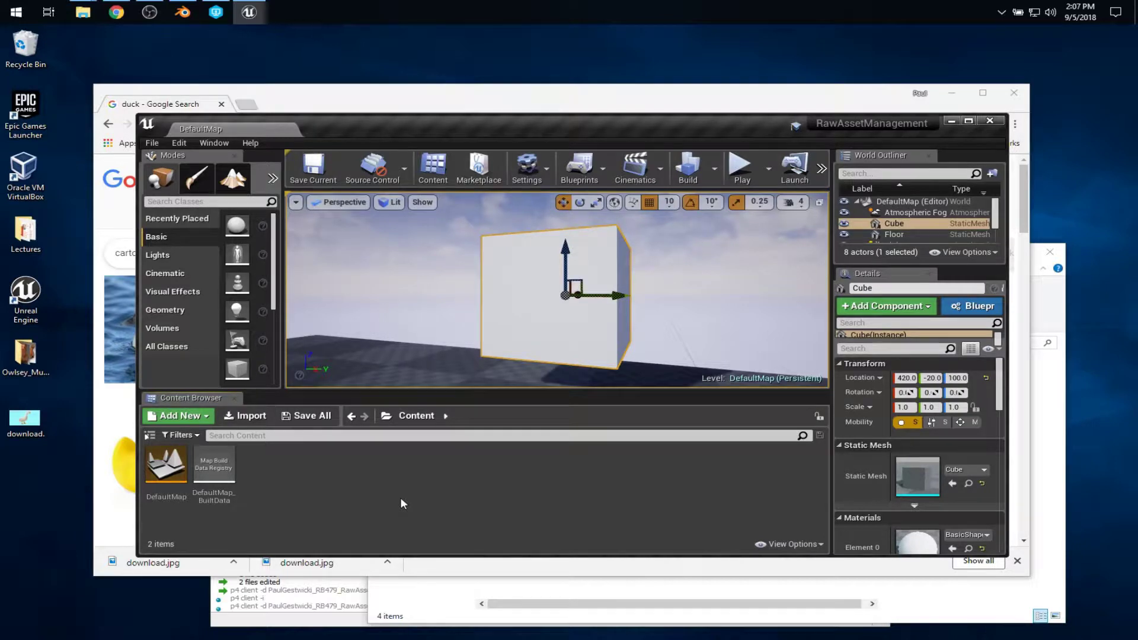
Step: Create a ToImport folder in the RawAssetManagement project and move download.jpg into it
mouse_move(83, 12)
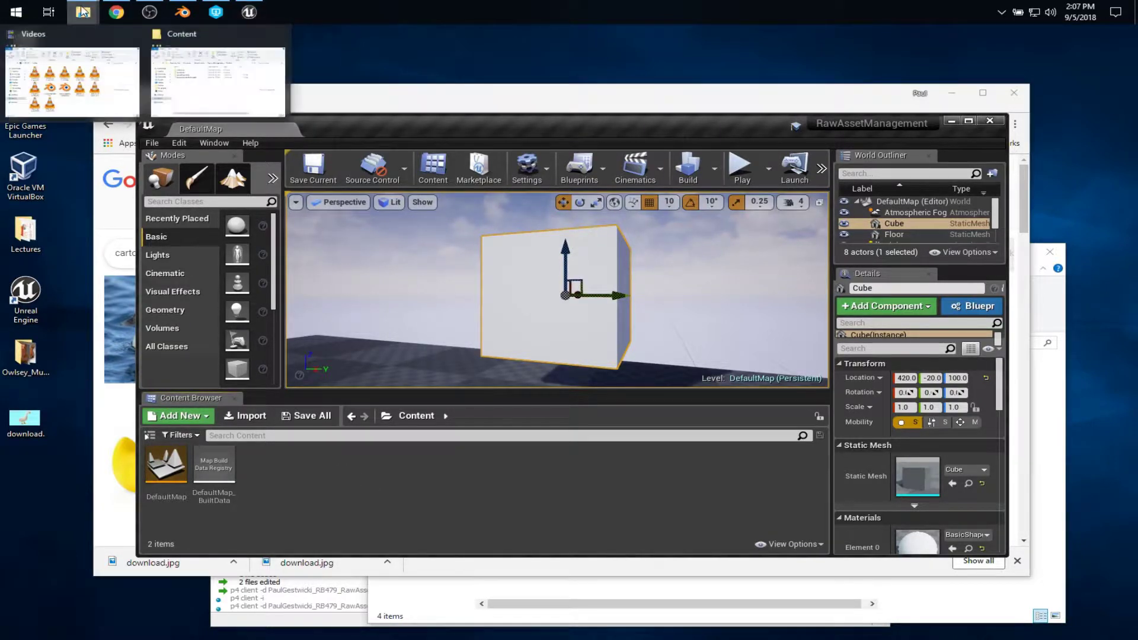
click(196, 78)
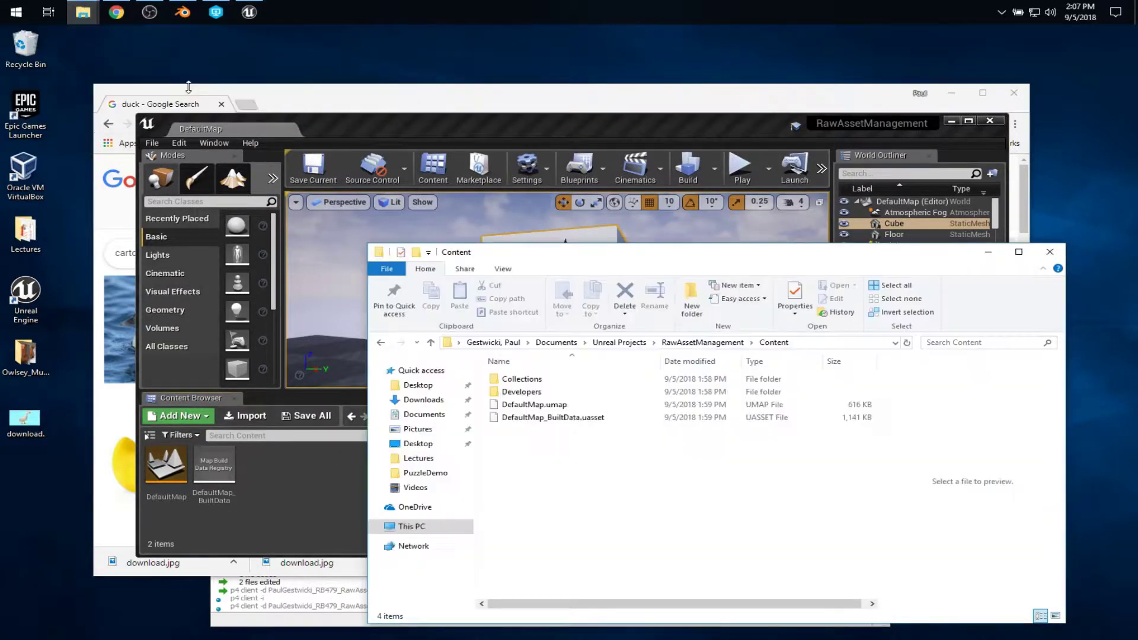
click(703, 343)
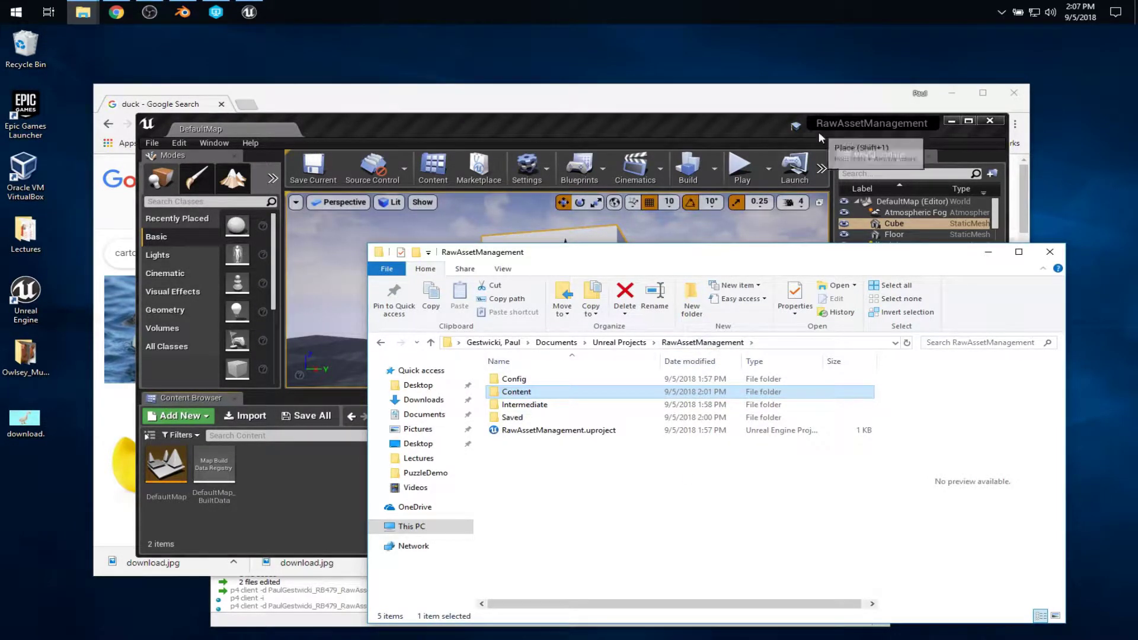
mouse_move(912, 126)
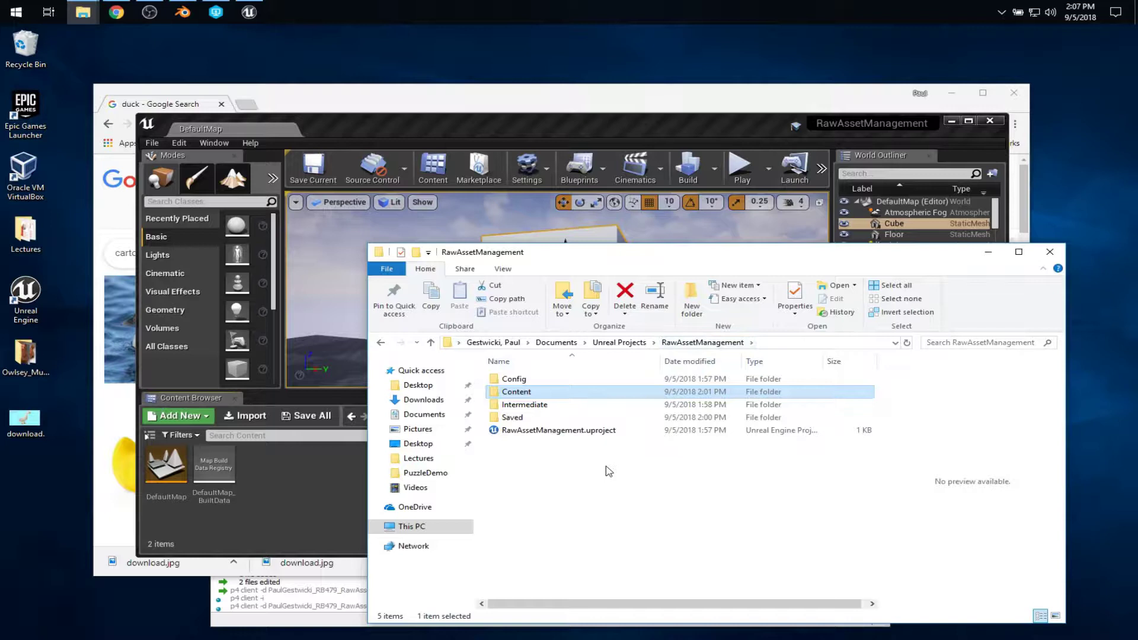
right_click(523, 477)
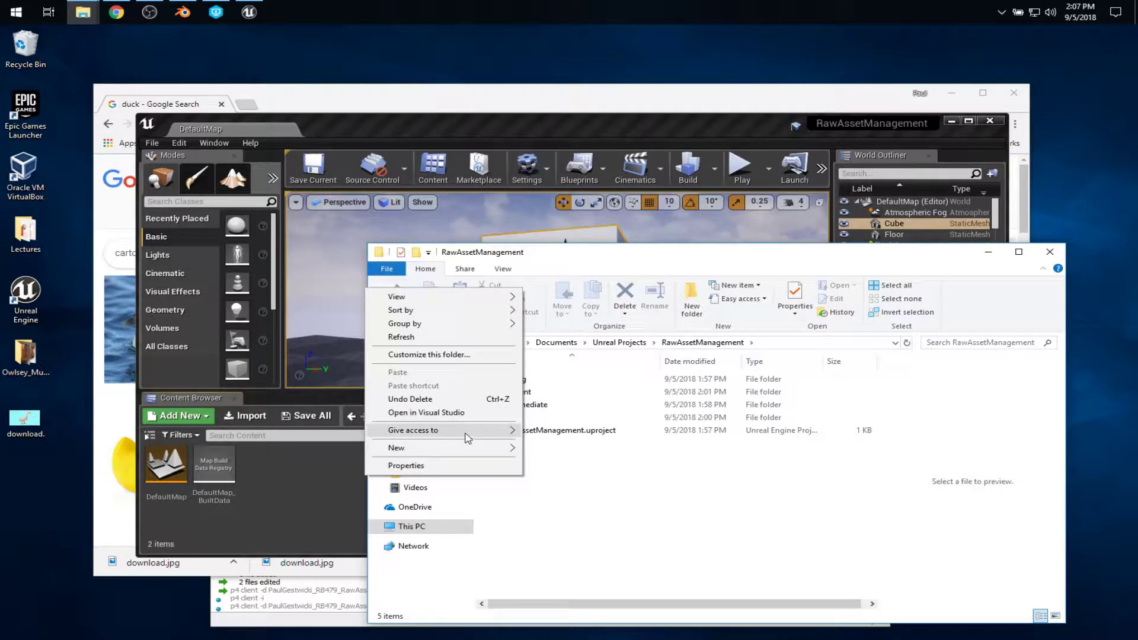
mouse_move(460, 448)
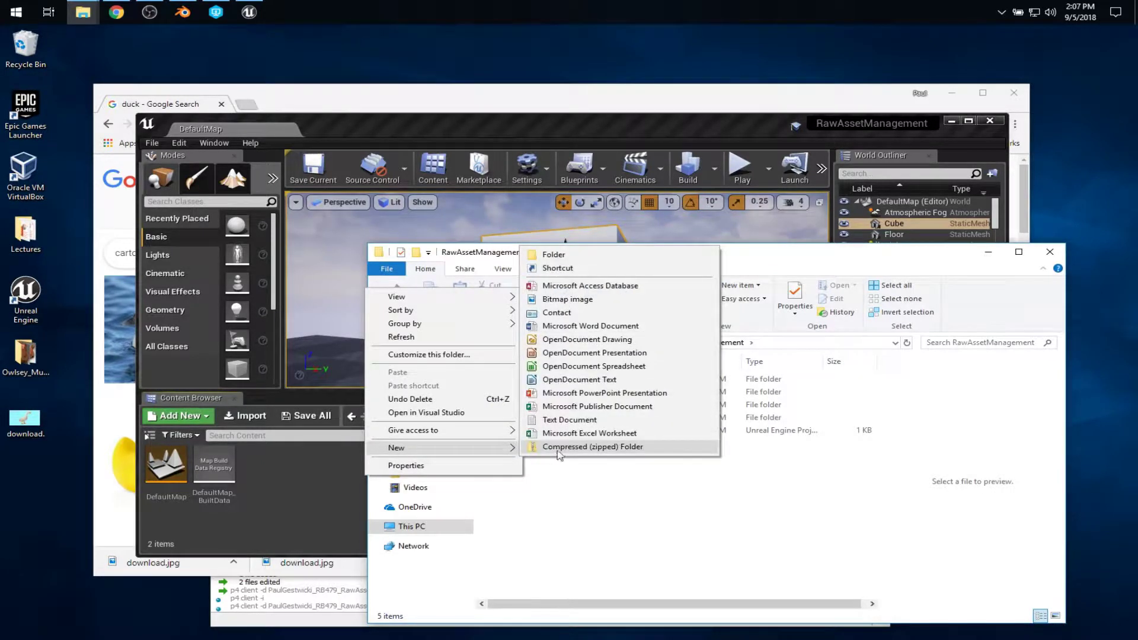
click(573, 255)
text(ToImport)
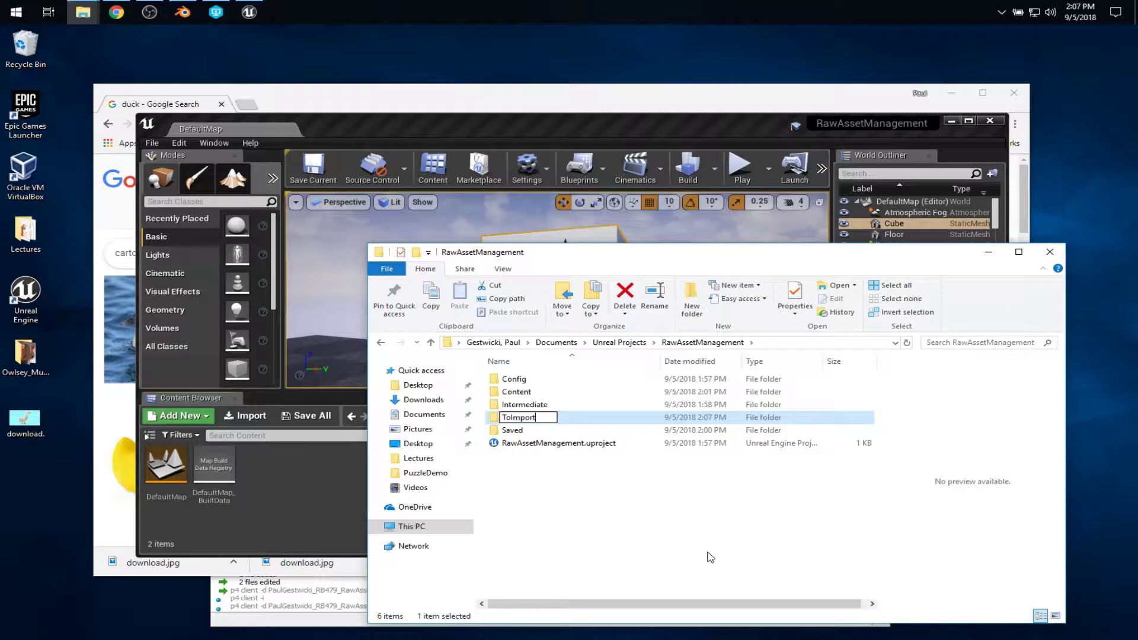
key(Return)
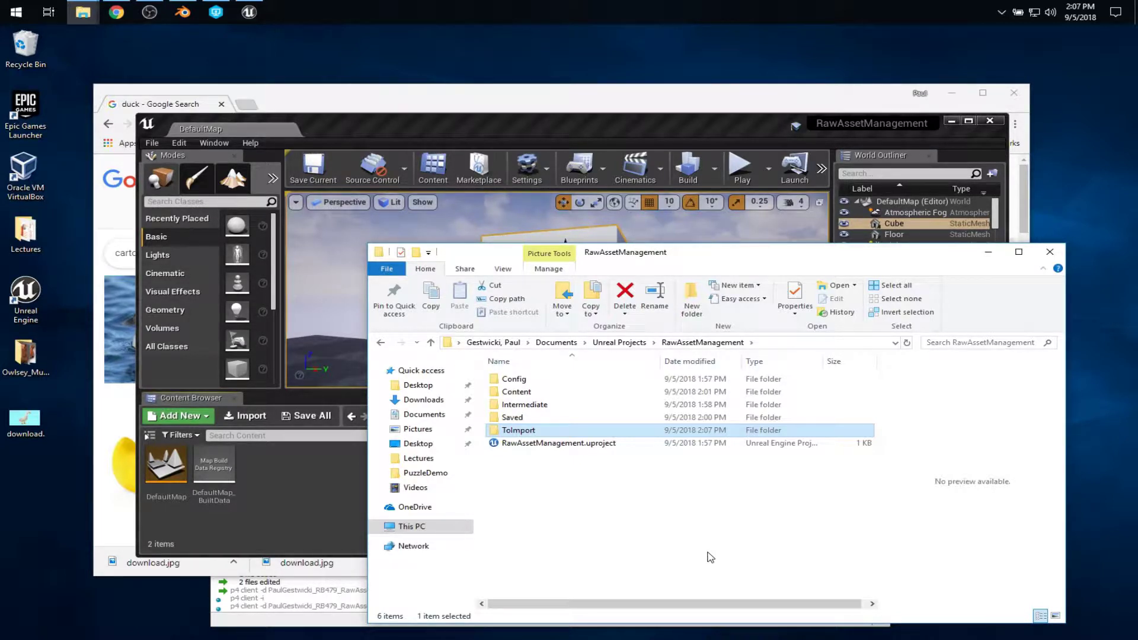
double_click(531, 437)
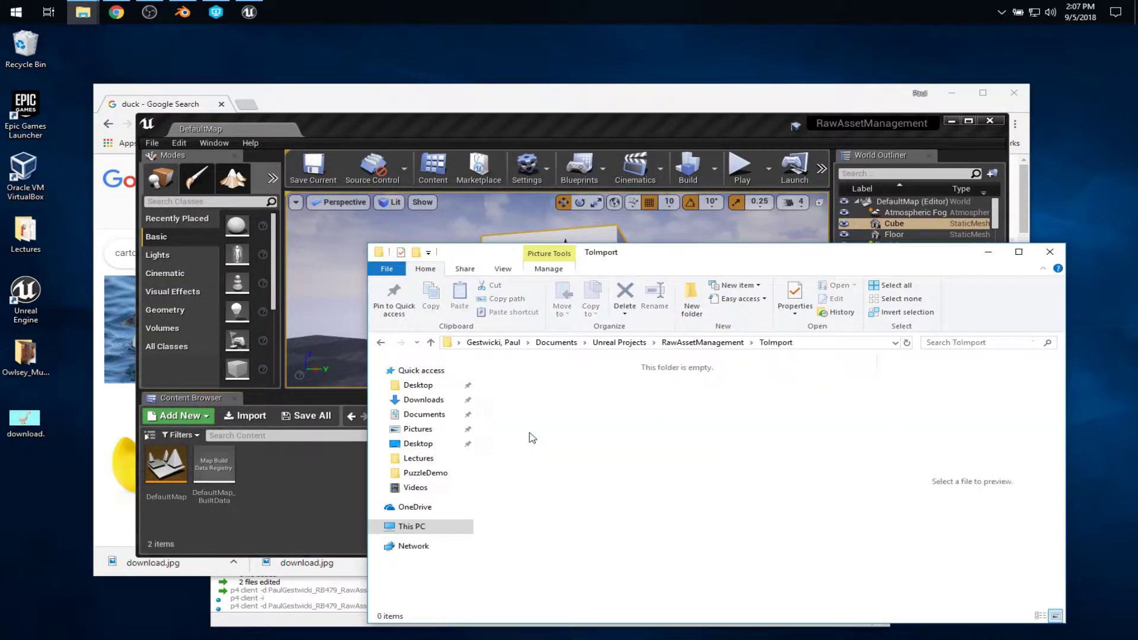
drag(21, 422, 540, 418)
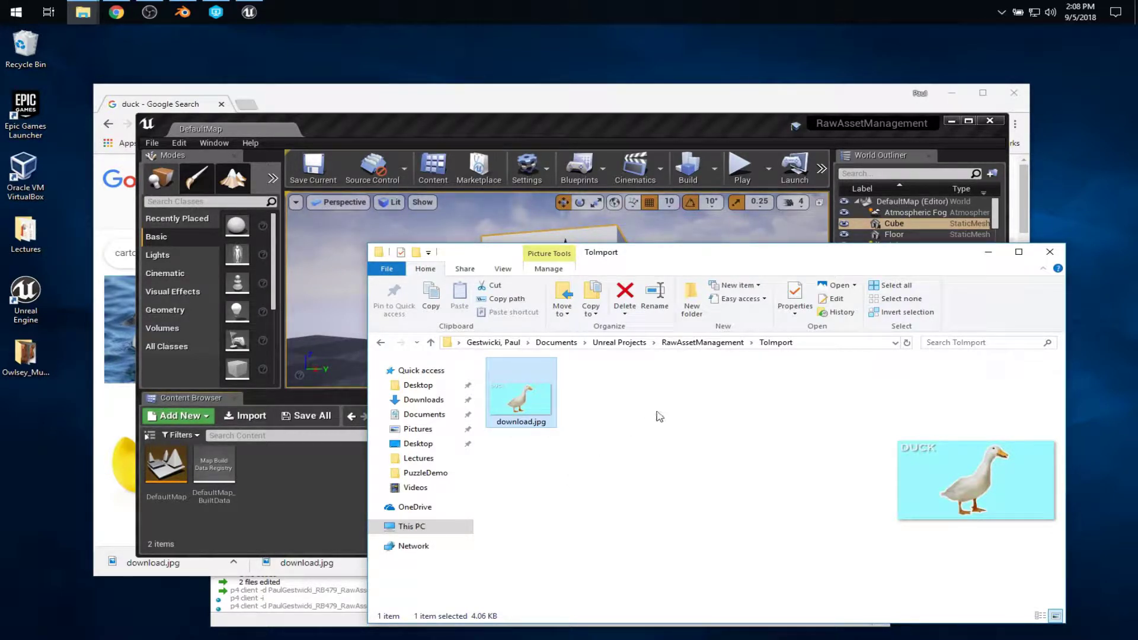
Step: Import download.jpg from the ToImport folder into Content with Import to /Game
click(306, 518)
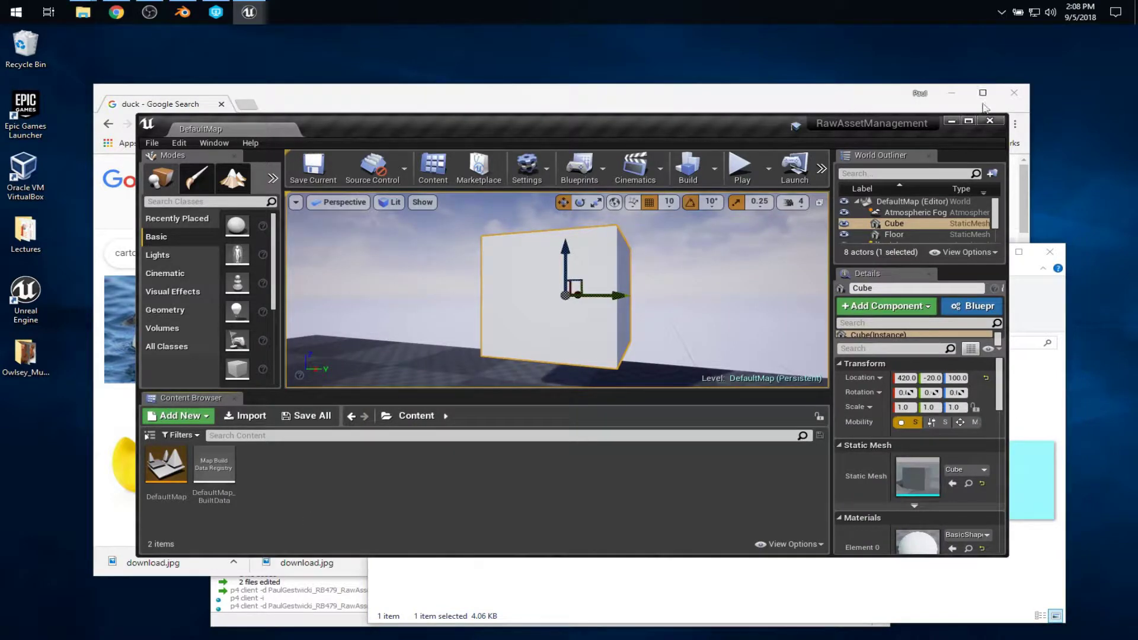
click(969, 120)
right_click(213, 491)
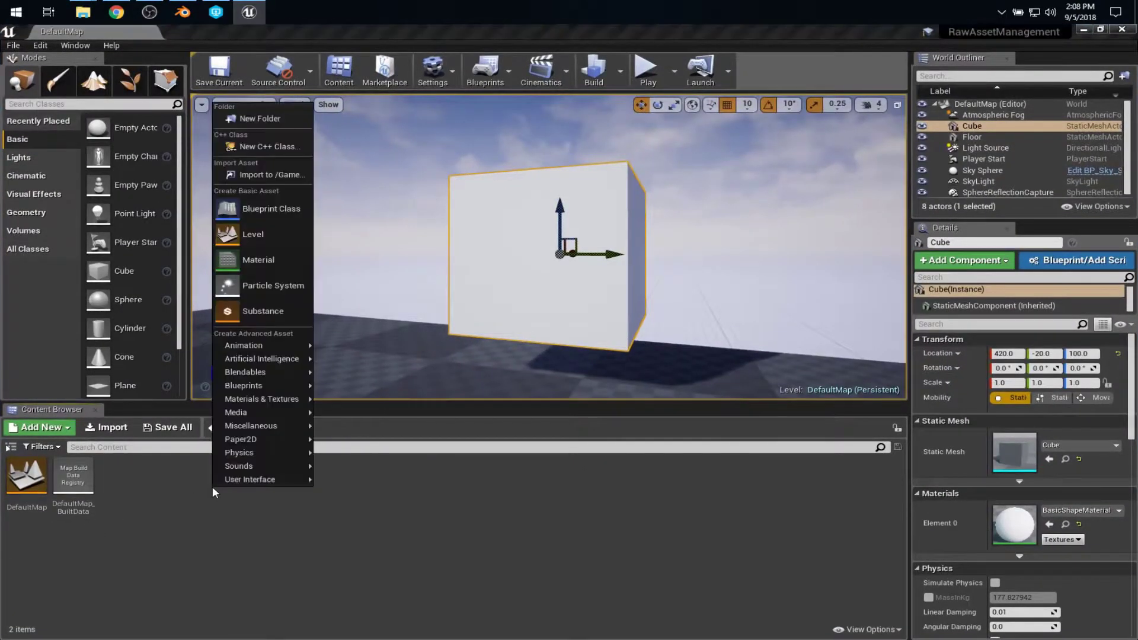
click(252, 175)
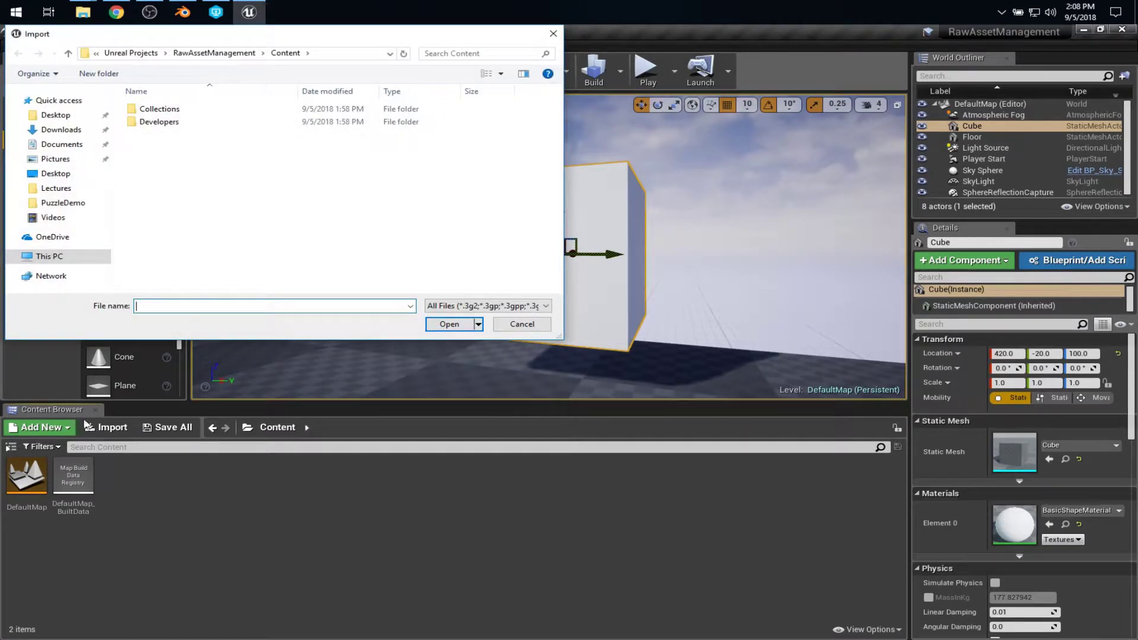
click(214, 54)
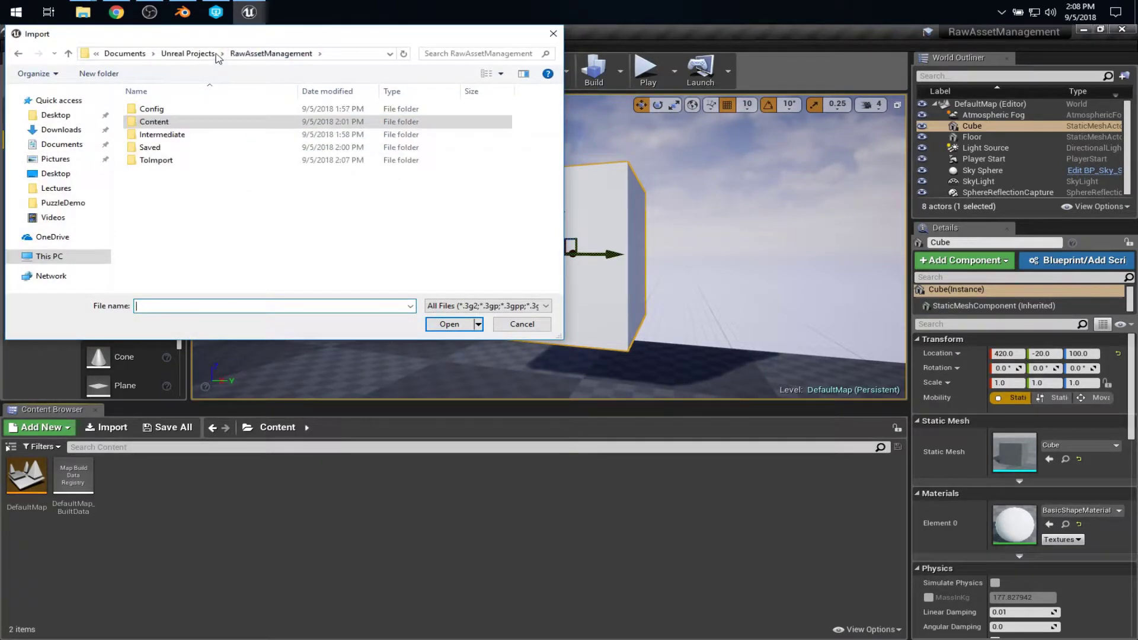
double_click(154, 161)
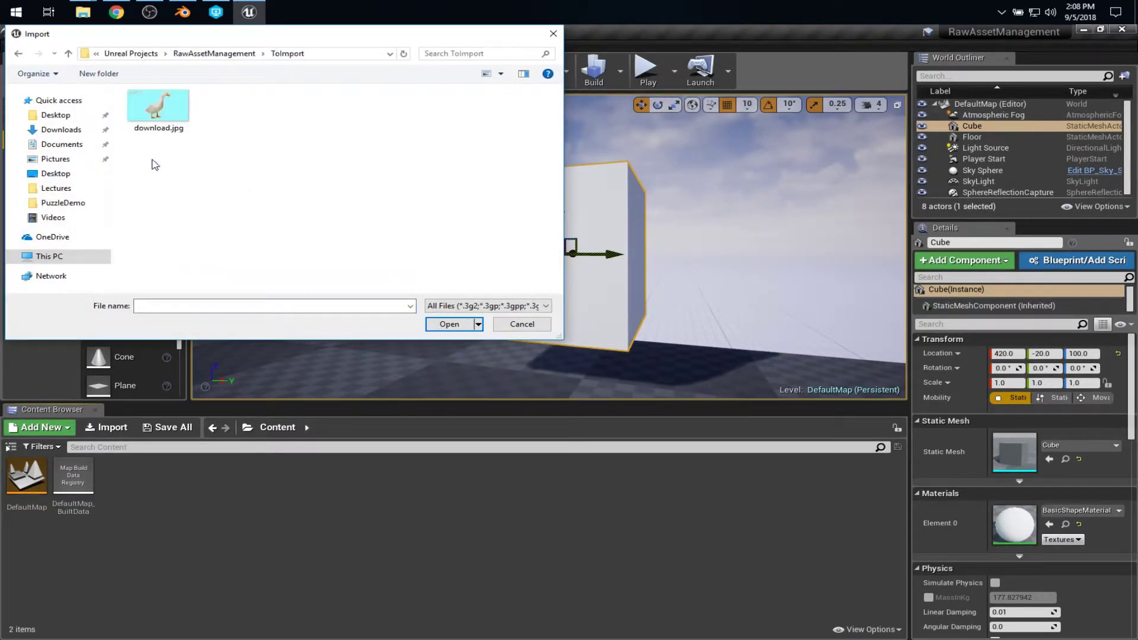
click(159, 112)
click(449, 325)
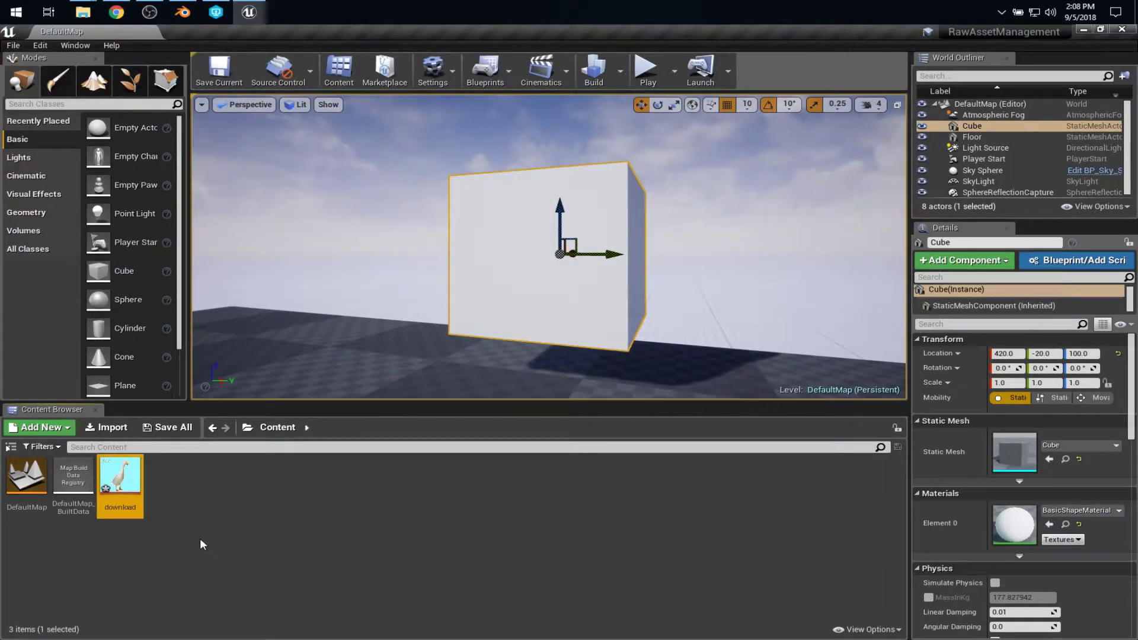
Step: Rename the imported texture to T_Duck
key(F2)
text(T_Duck)
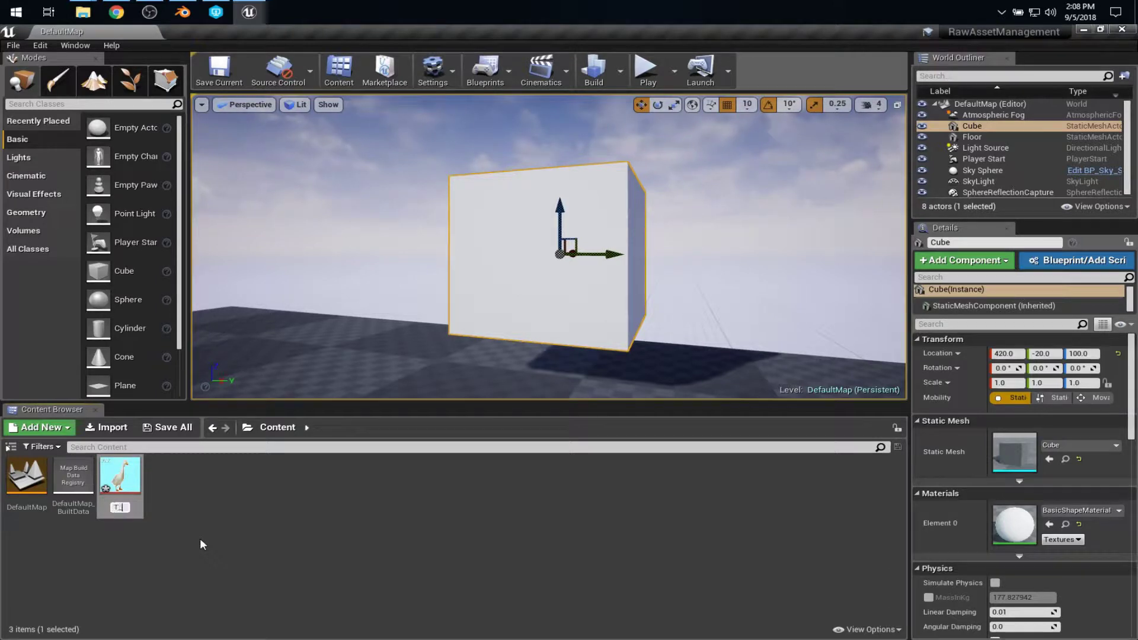
key(Return)
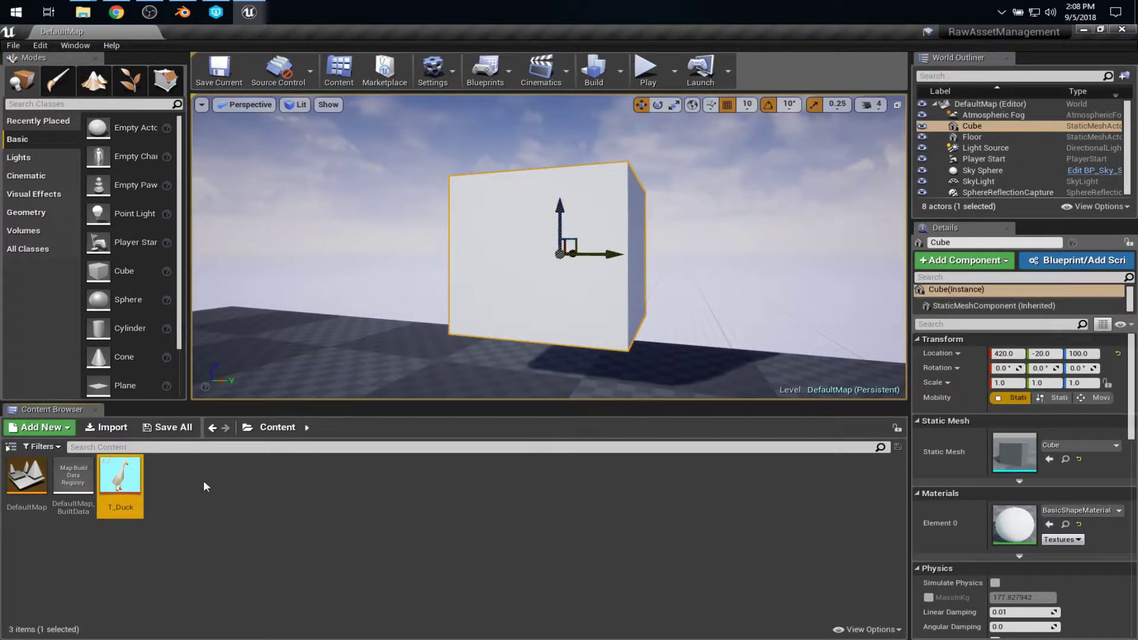
Step: Create a material from the T_Duck texture and name it M_Duck
right_click(120, 474)
click(146, 132)
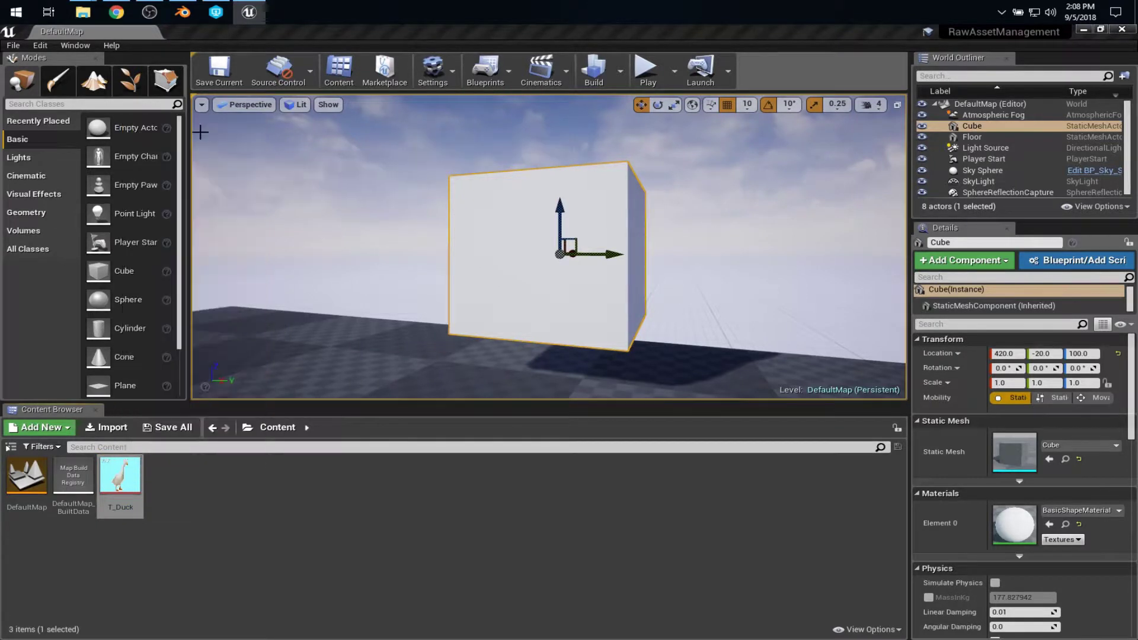
text(M_T)
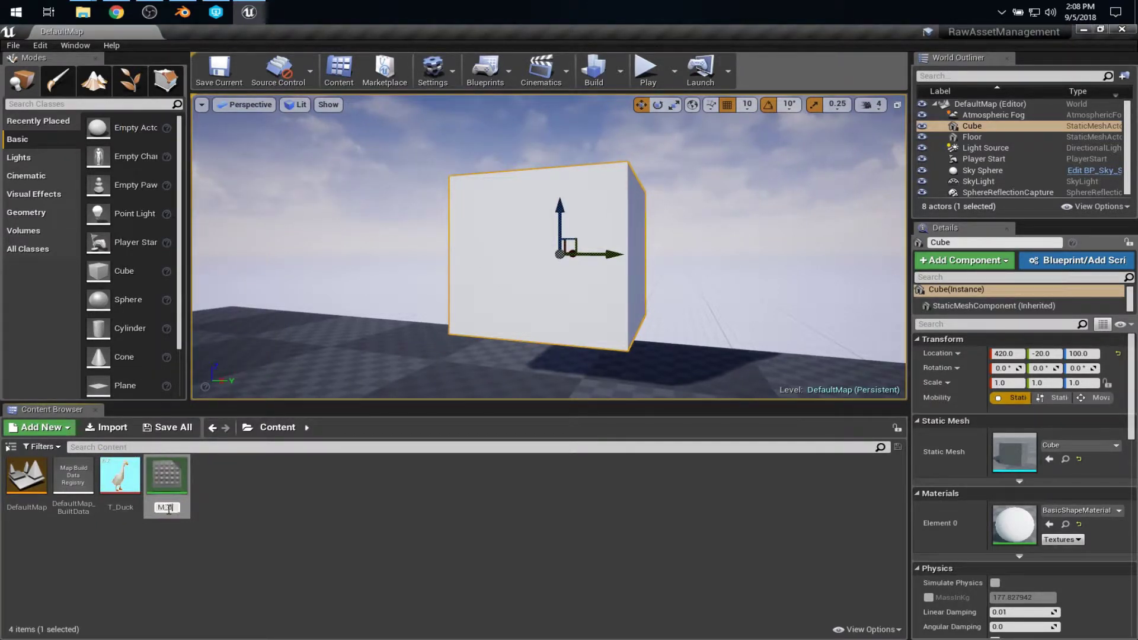
key(BackSpace)
text(duck)
key(Return)
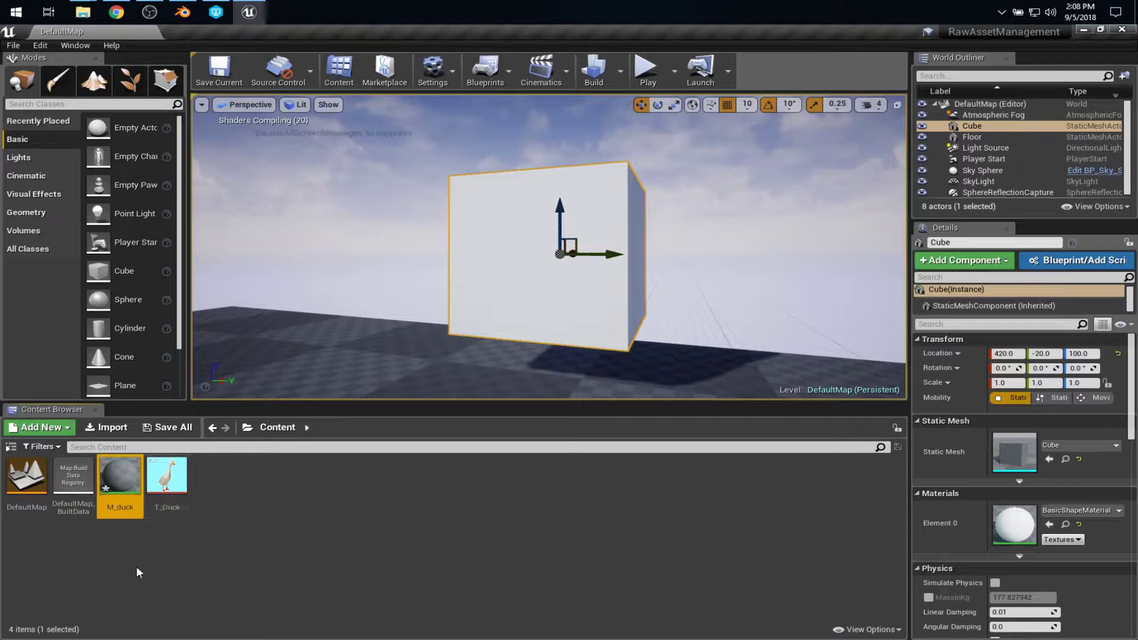
key(F2)
text(M_Duck)
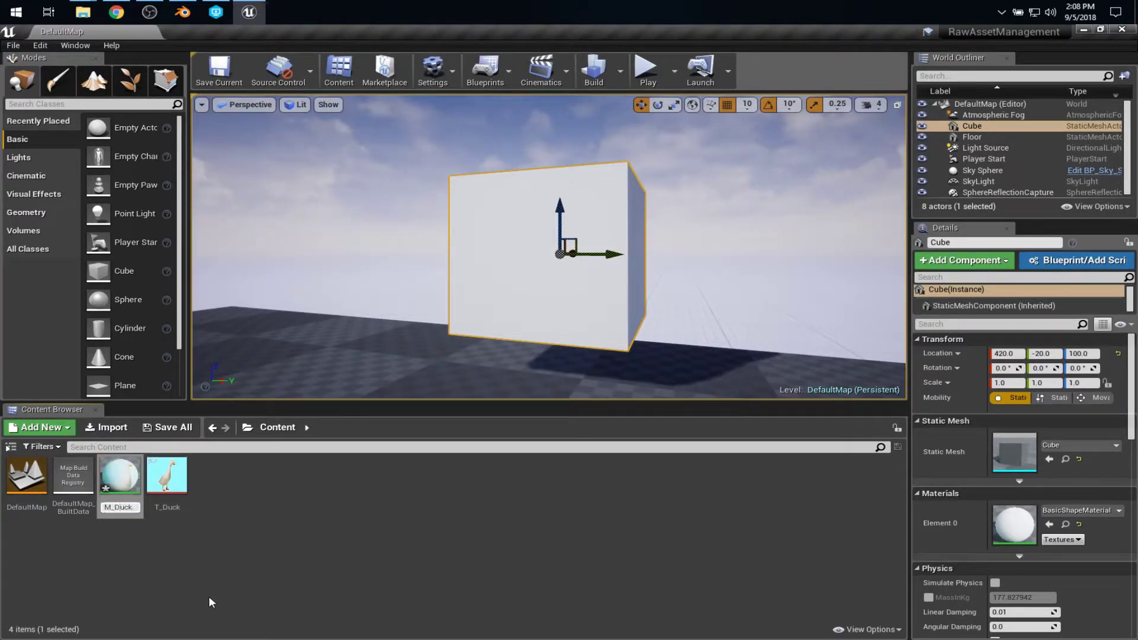
key(Return)
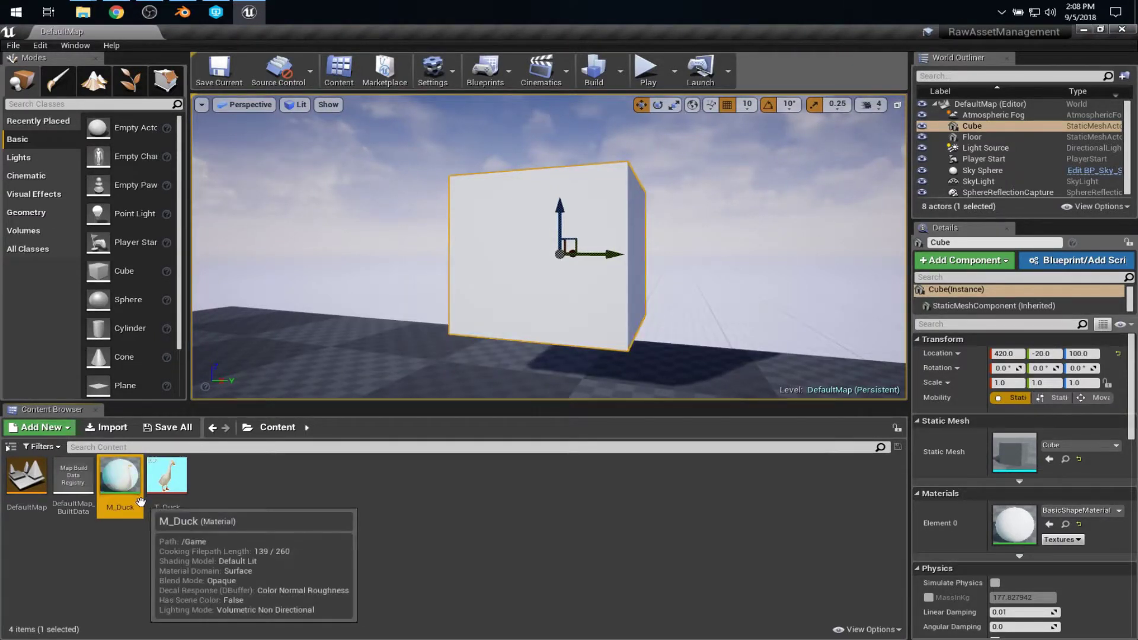
Step: Assign M_Duck to the cube's Element 0 material slot and save all
click(1081, 511)
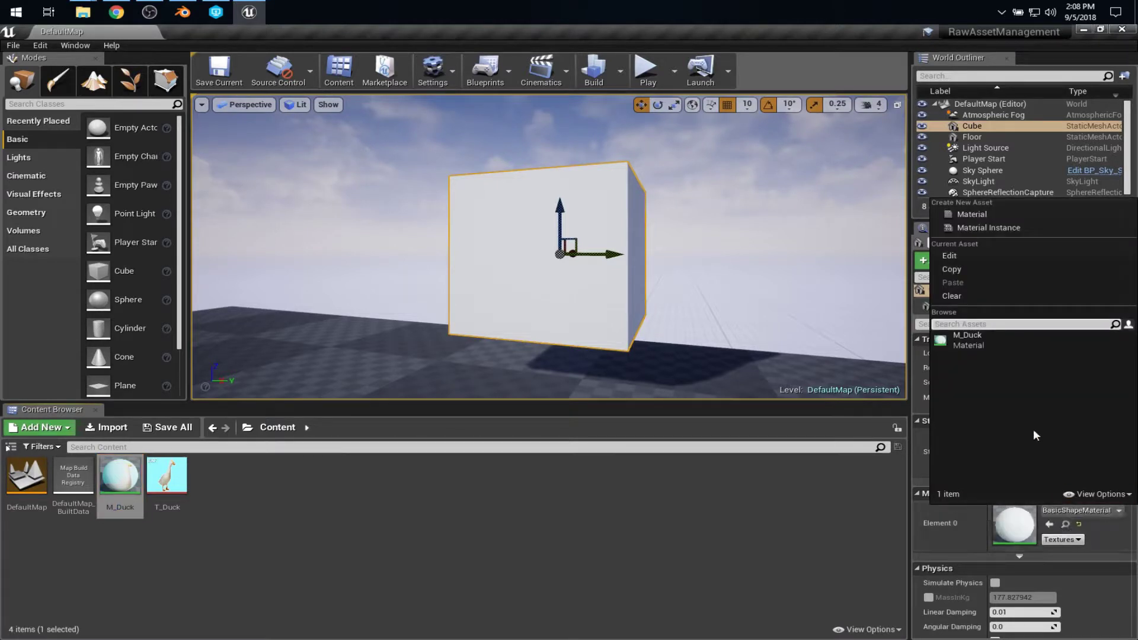
click(973, 340)
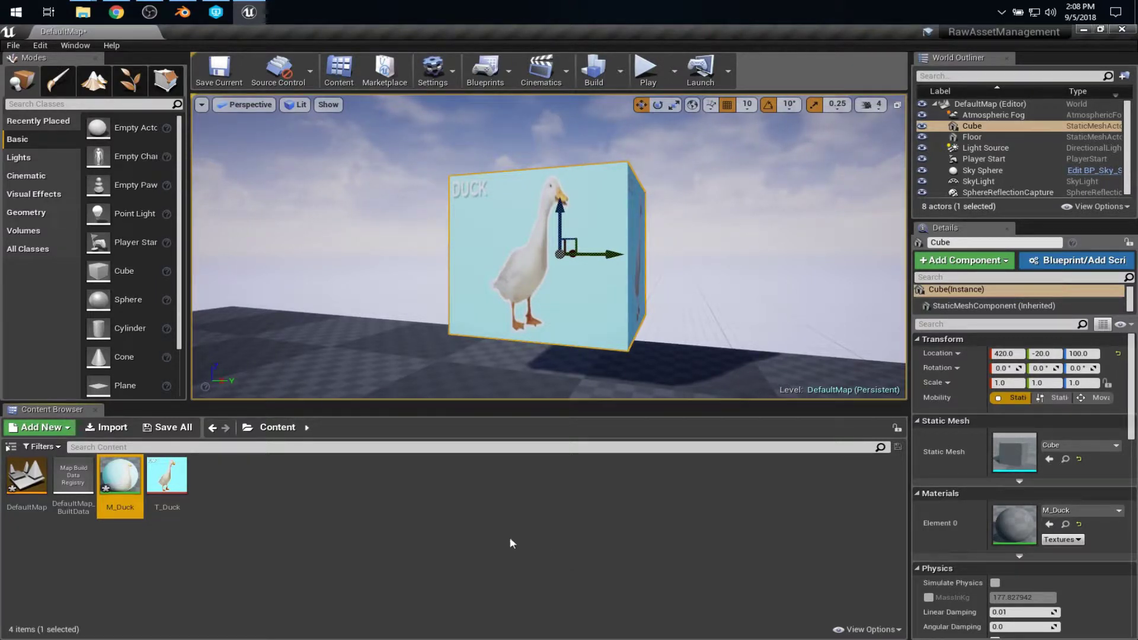
key(ctrl+shift+s)
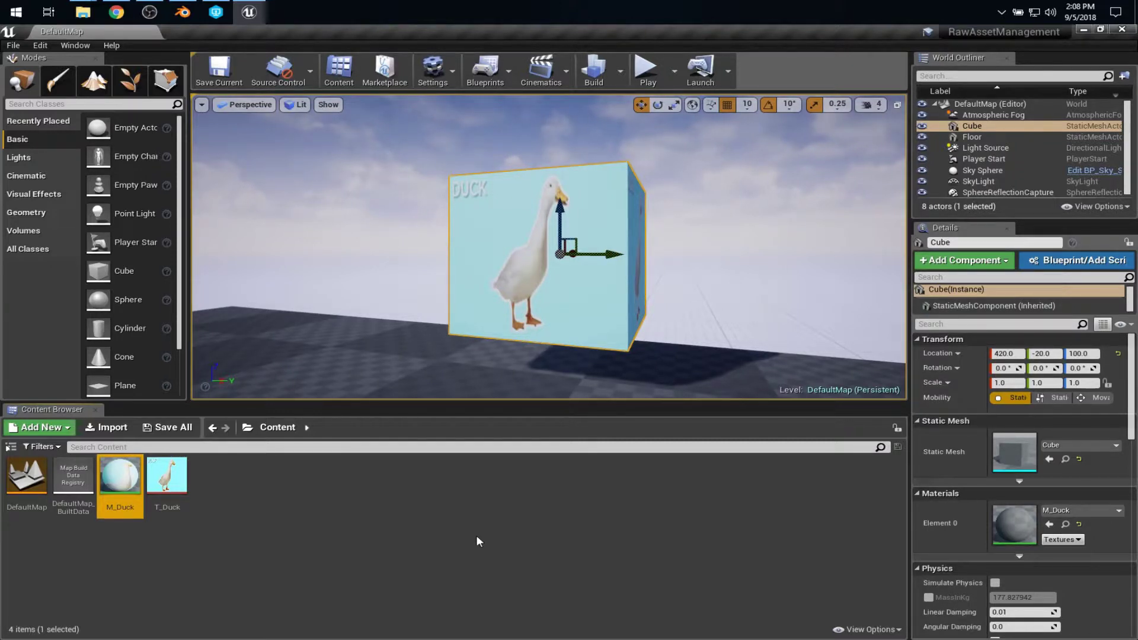
Step: Start a new Perforce workspace named RB479_RawAssetManagement
click(1084, 30)
click(218, 13)
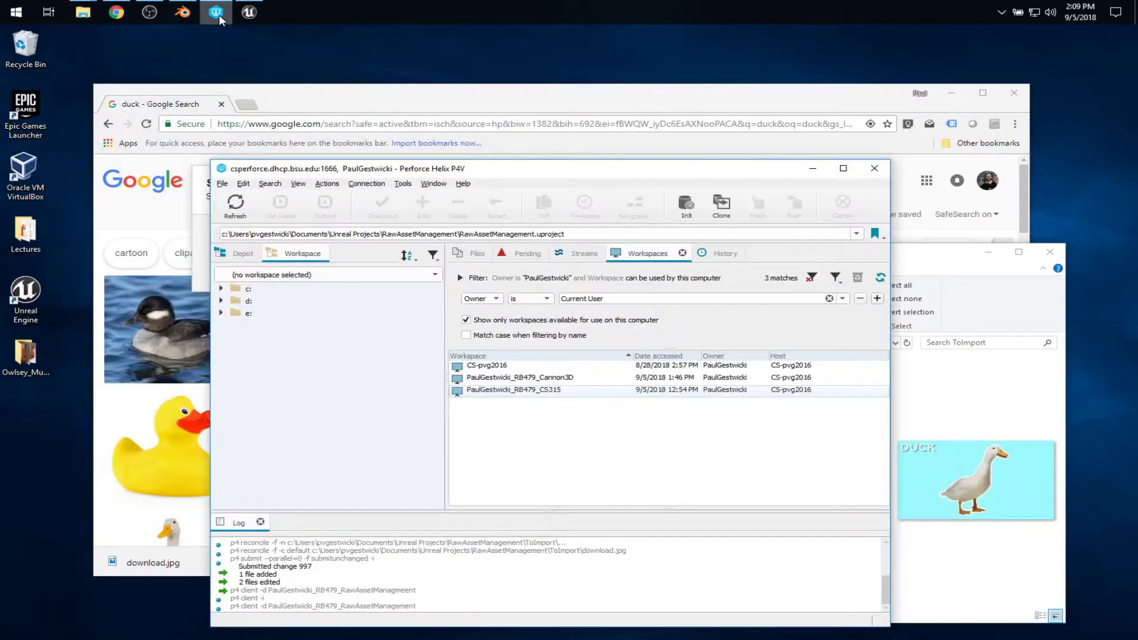
click(332, 274)
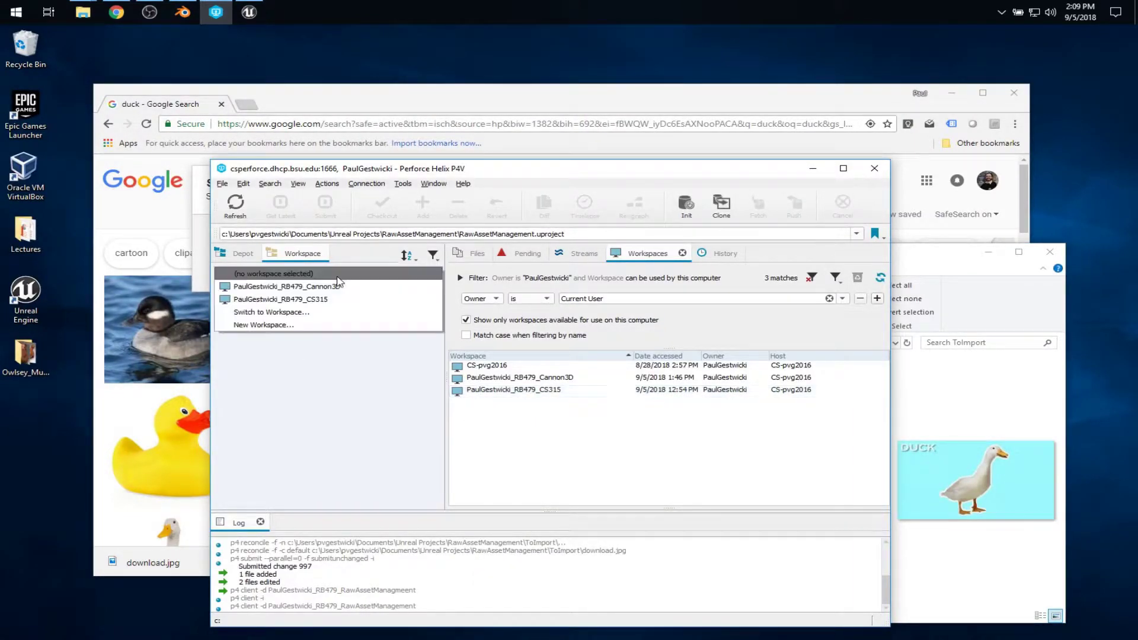
click(307, 326)
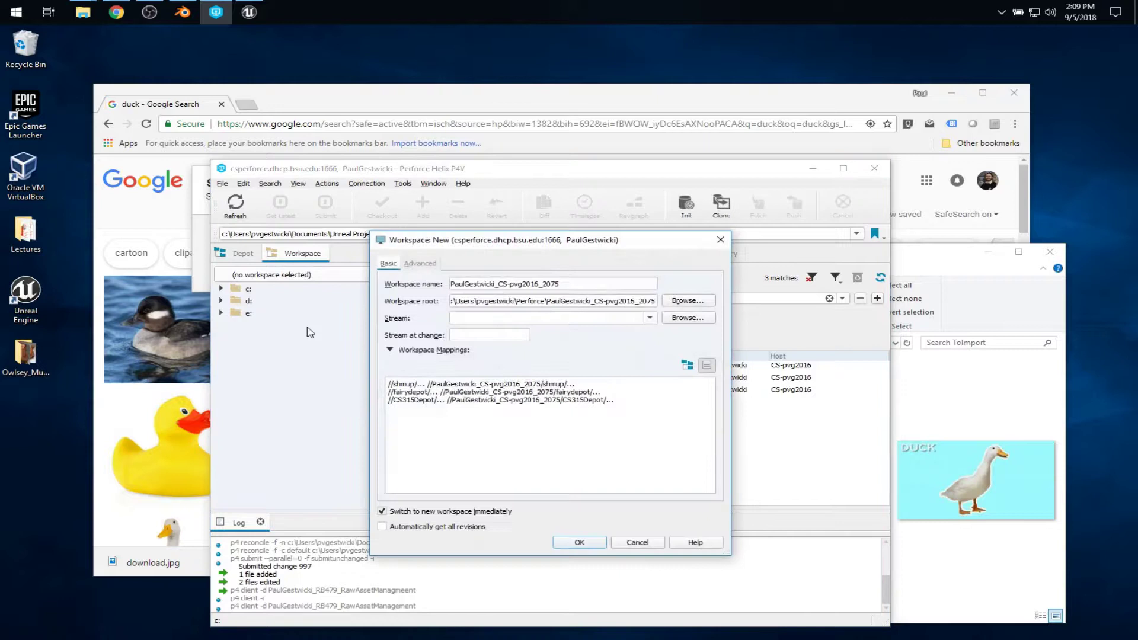
drag(499, 284, 583, 283)
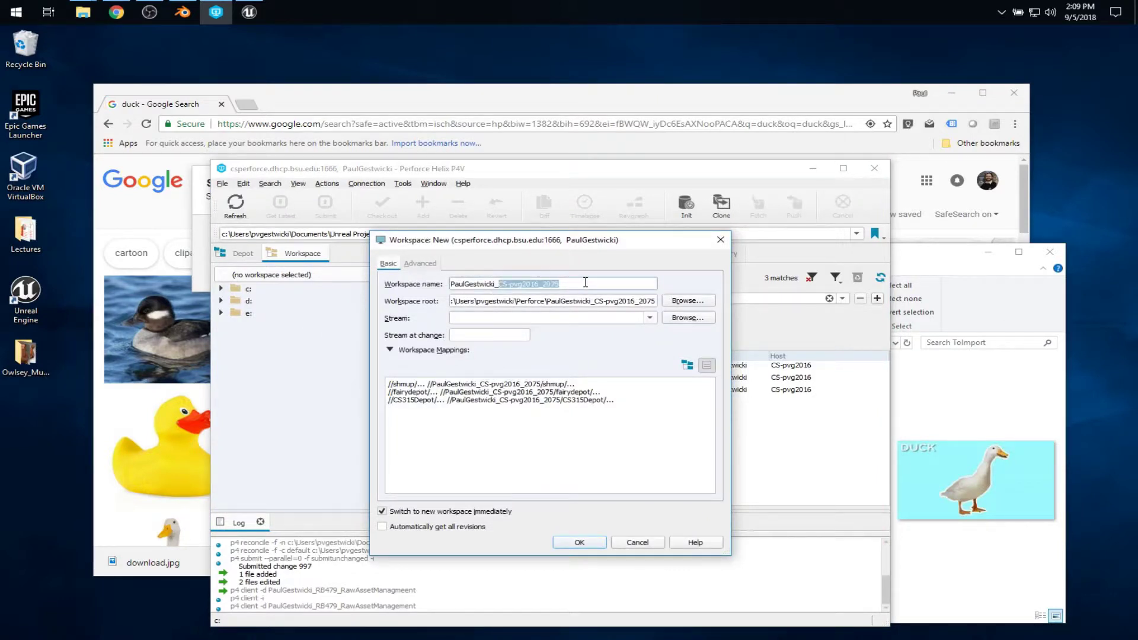
text(RB479)
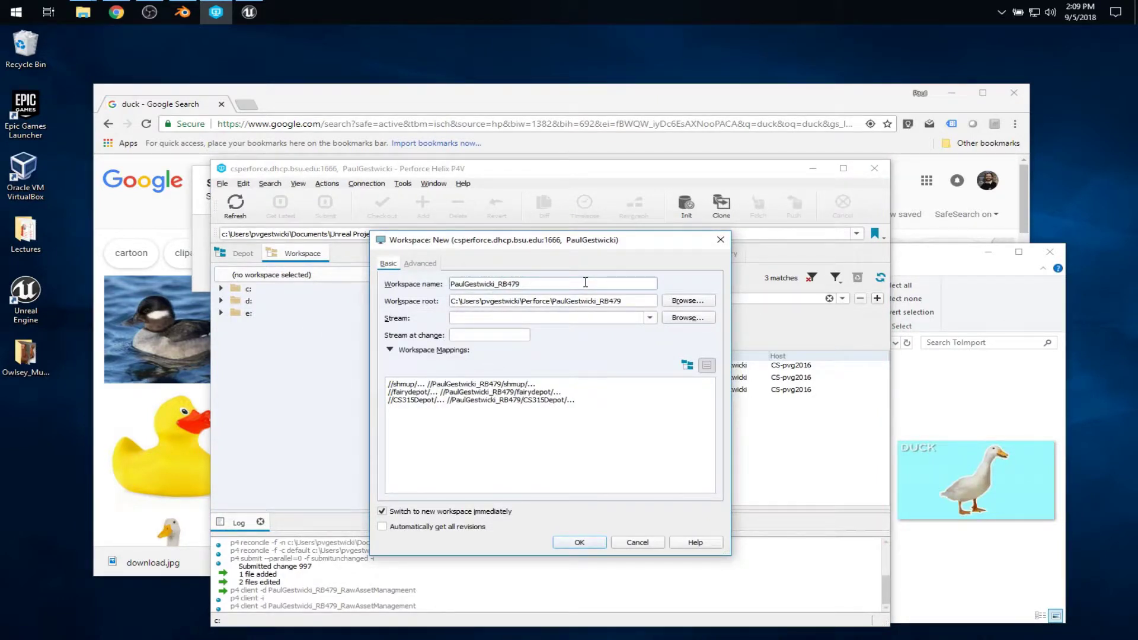
text(_)
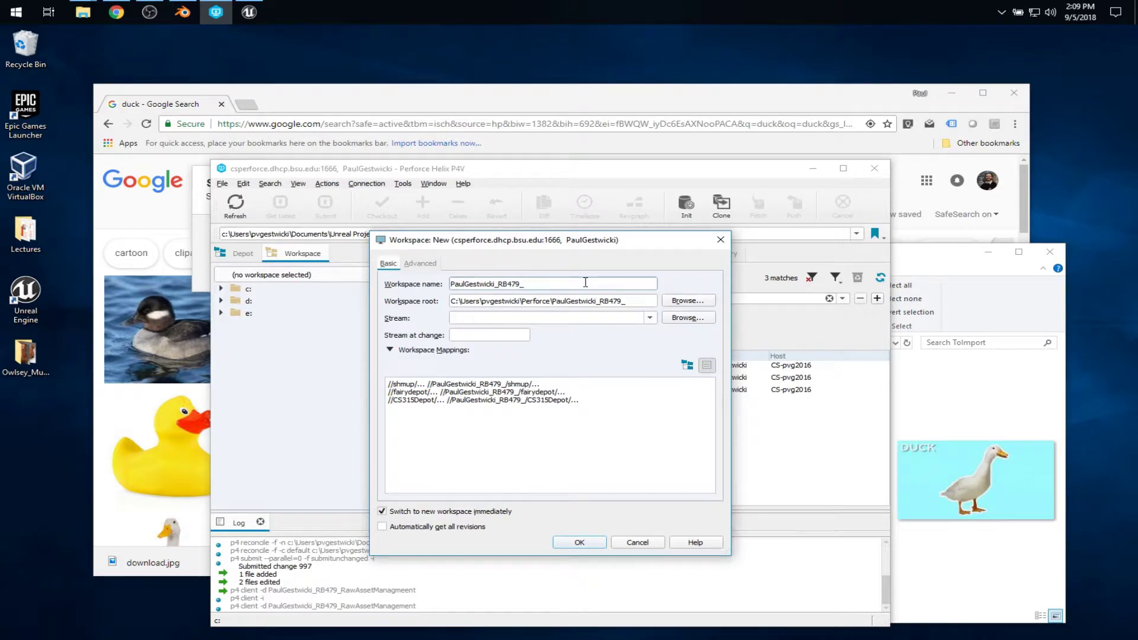
text(RawAs)
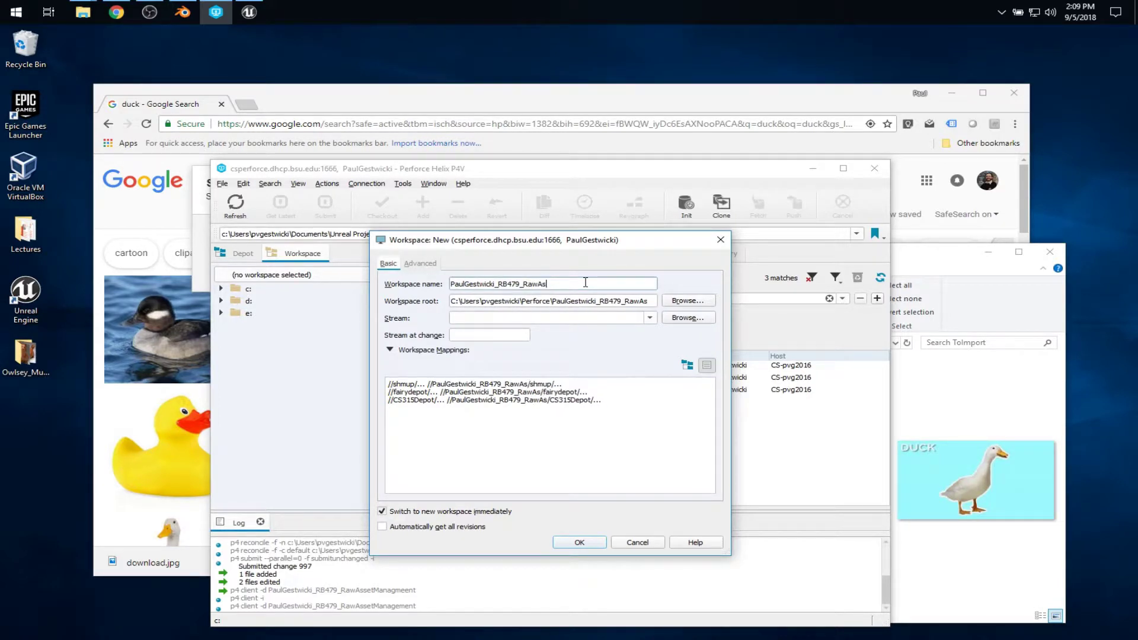
text(setManagement)
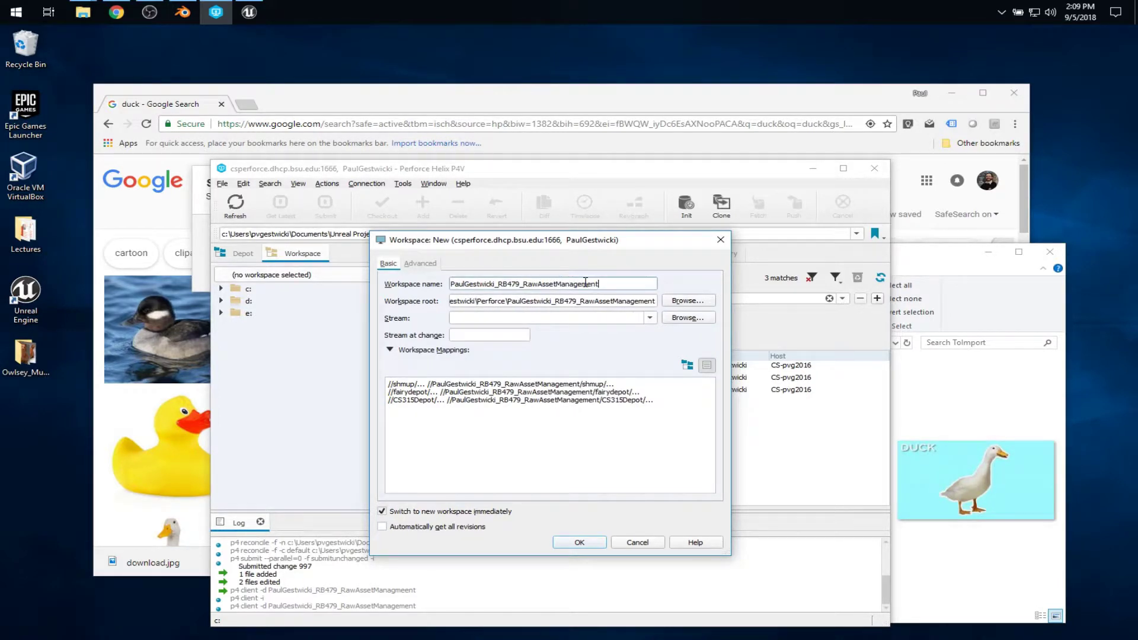
Step: Set the workspace root to the RawAssetManagement project folder
click(687, 301)
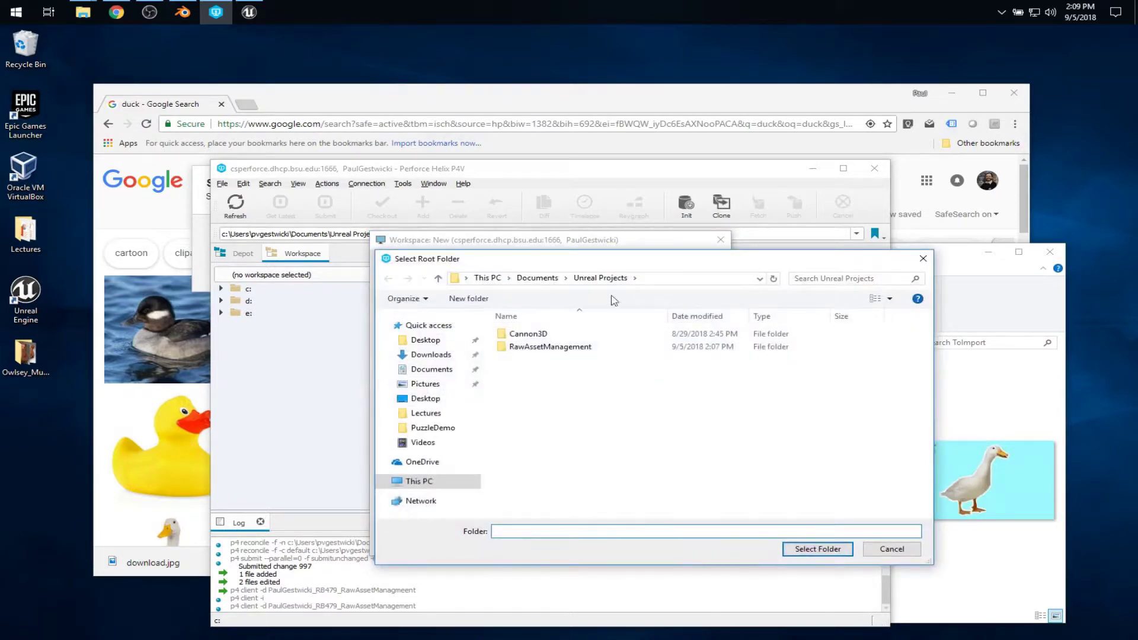
click(543, 346)
double_click(543, 346)
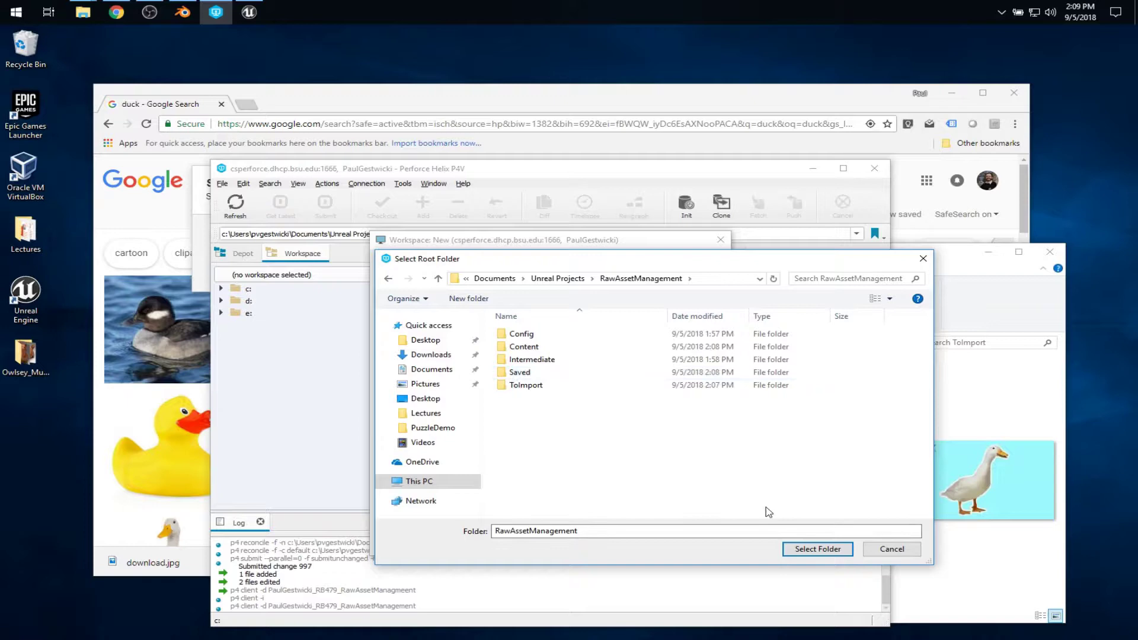
click(819, 549)
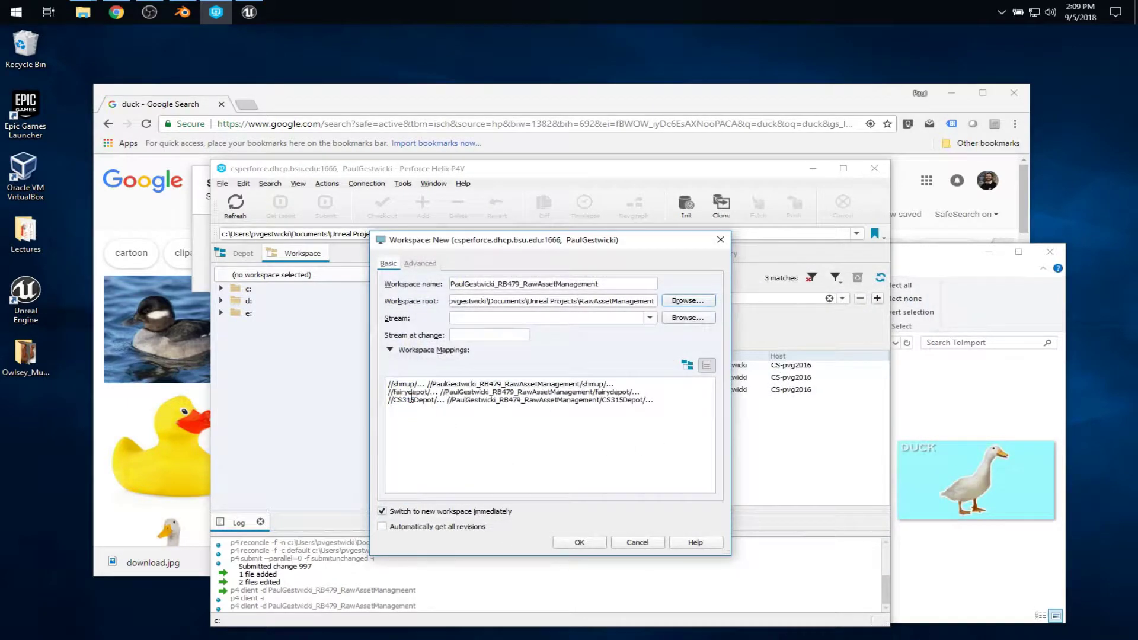
Step: Remove the shmup and fairydepot lines from the workspace mappings
click(686, 368)
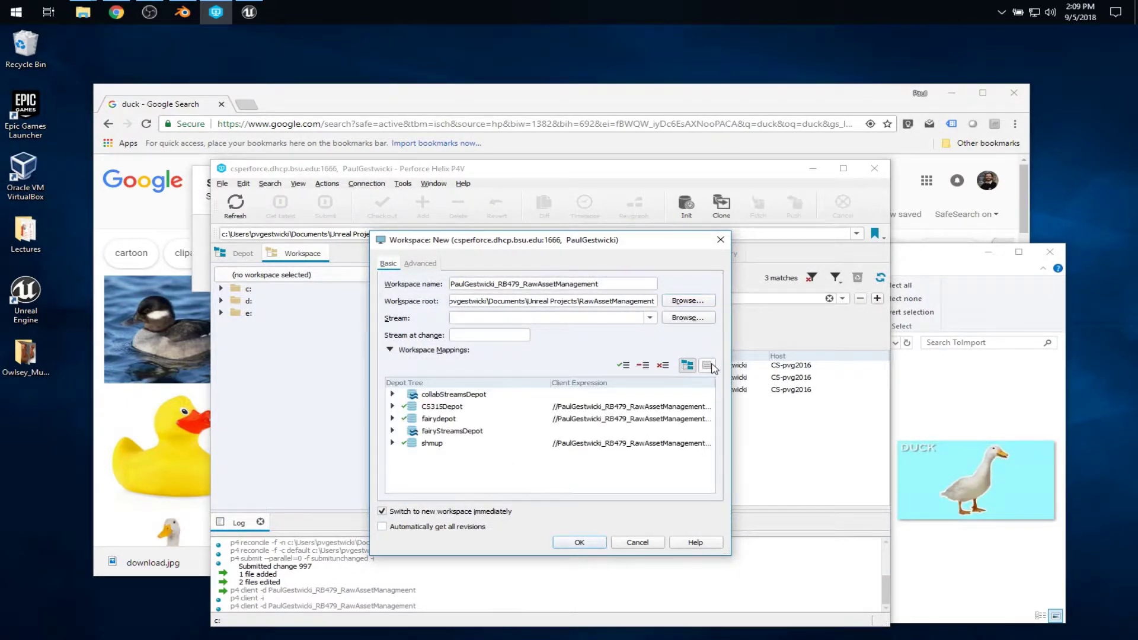
click(690, 369)
drag(663, 393, 388, 384)
key(Delete)
key(Delete)
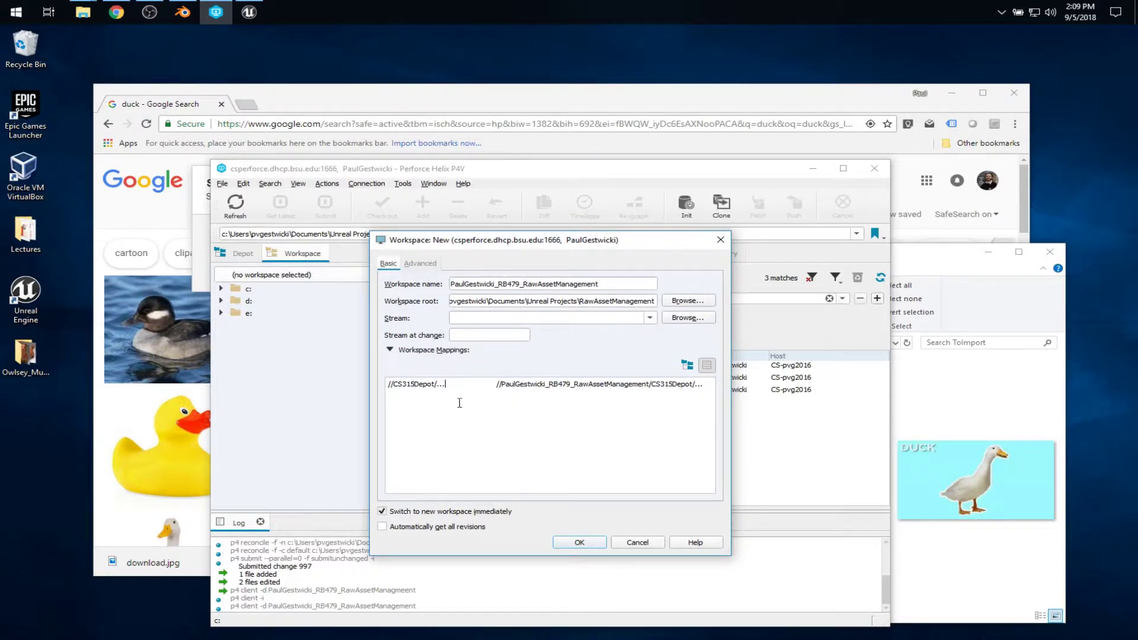
Step: Map the CS315Depot line to Demo/RawAssetManagement, fix the client path, and confirm the workspace
click(437, 385)
text(Demo/RawAssetManagement/)
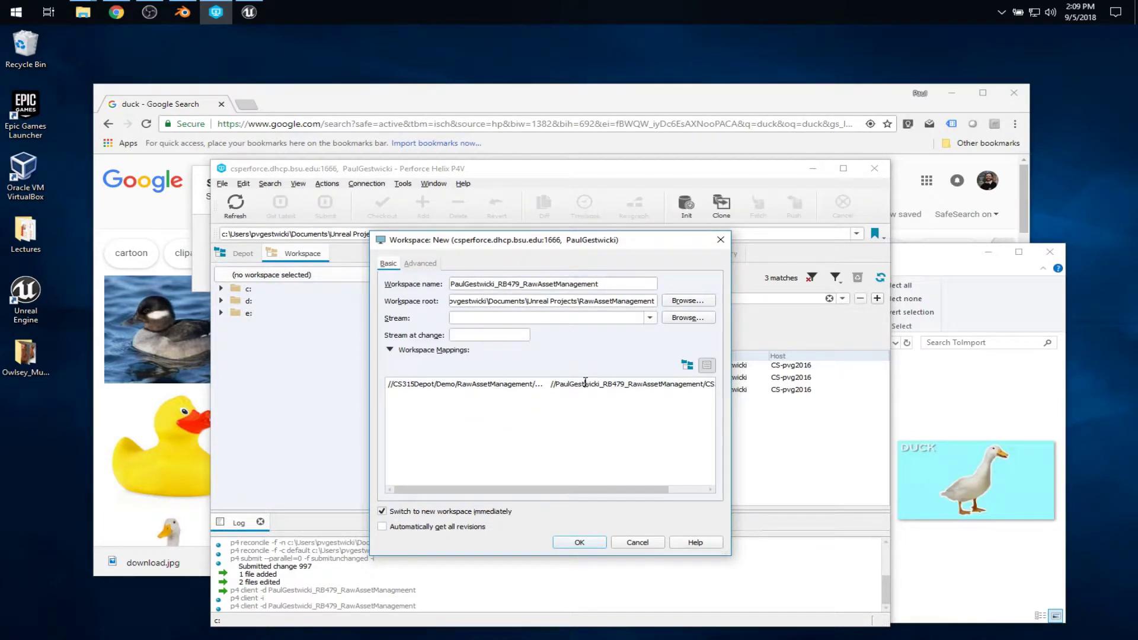
key(End)
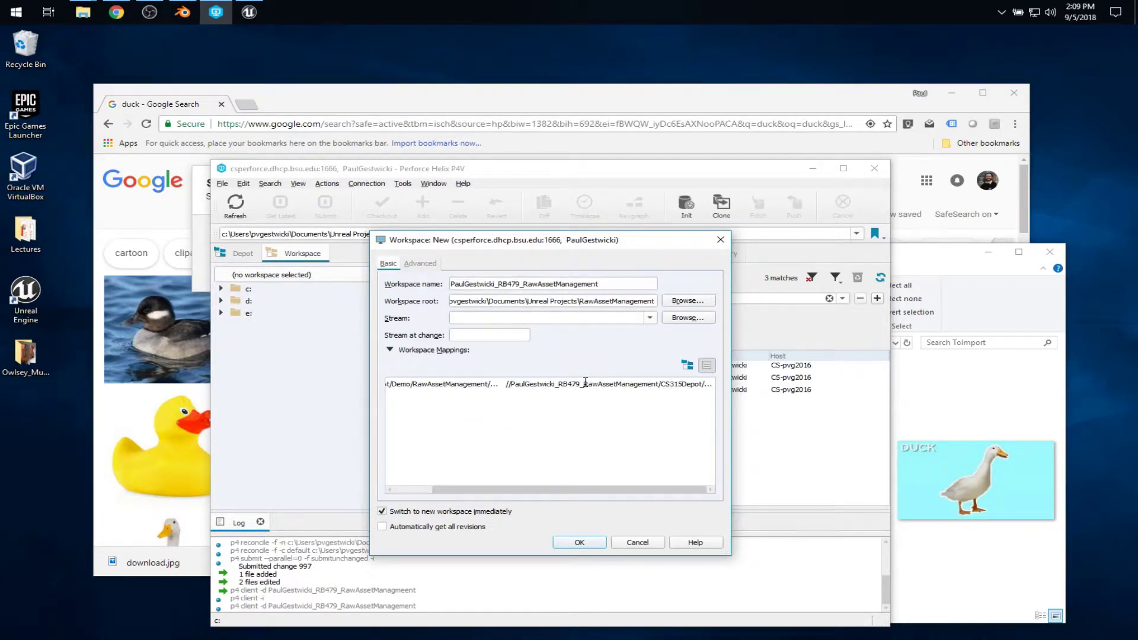
key(BackSpace)
key(BackSpace)
key(BackSpace)
key(BackSpace)
key(BackSpace)
key(BackSpace)
key(BackSpace)
key(BackSpace)
key(BackSpace)
key(BackSpace)
key(BackSpace)
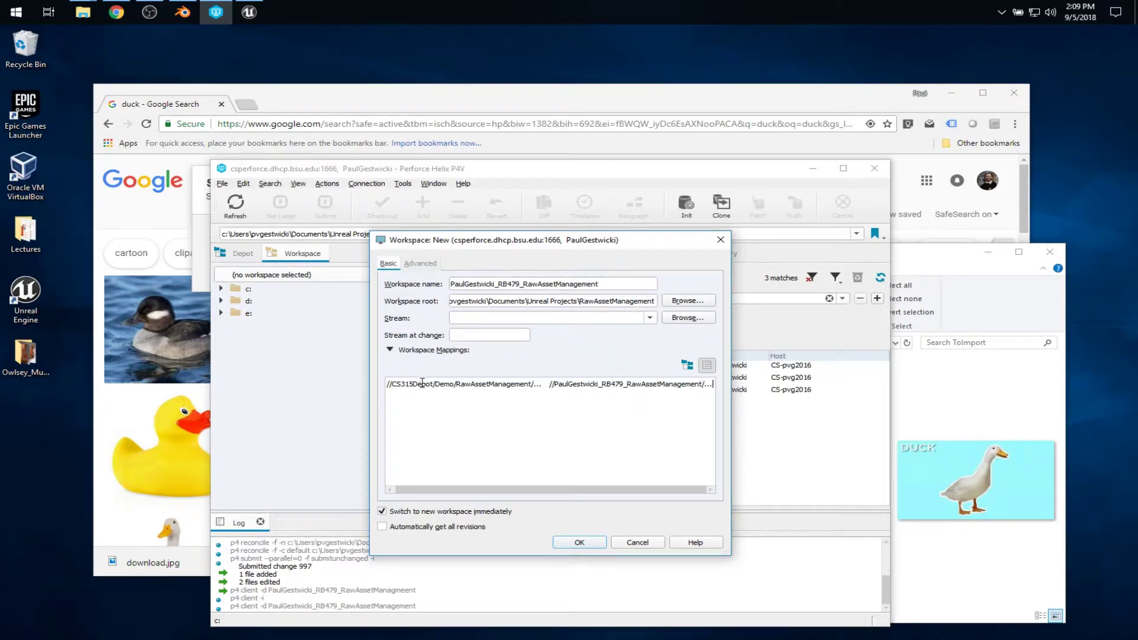
click(581, 543)
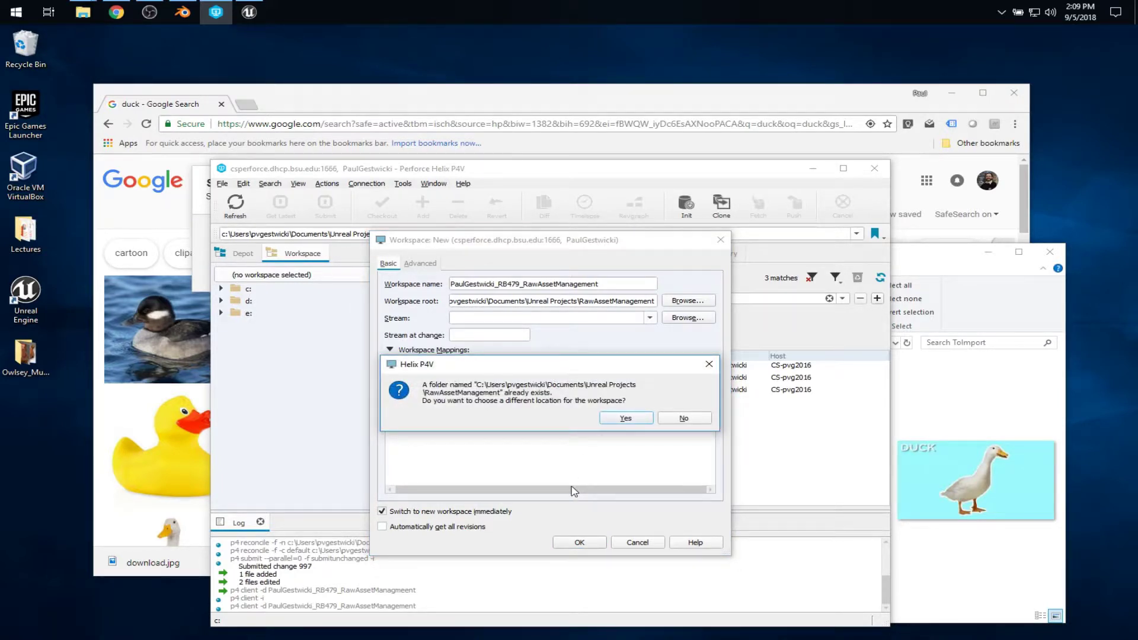
Step: Keep the existing folder and mark Config, Content, ToImport and the .uproject for add
click(698, 420)
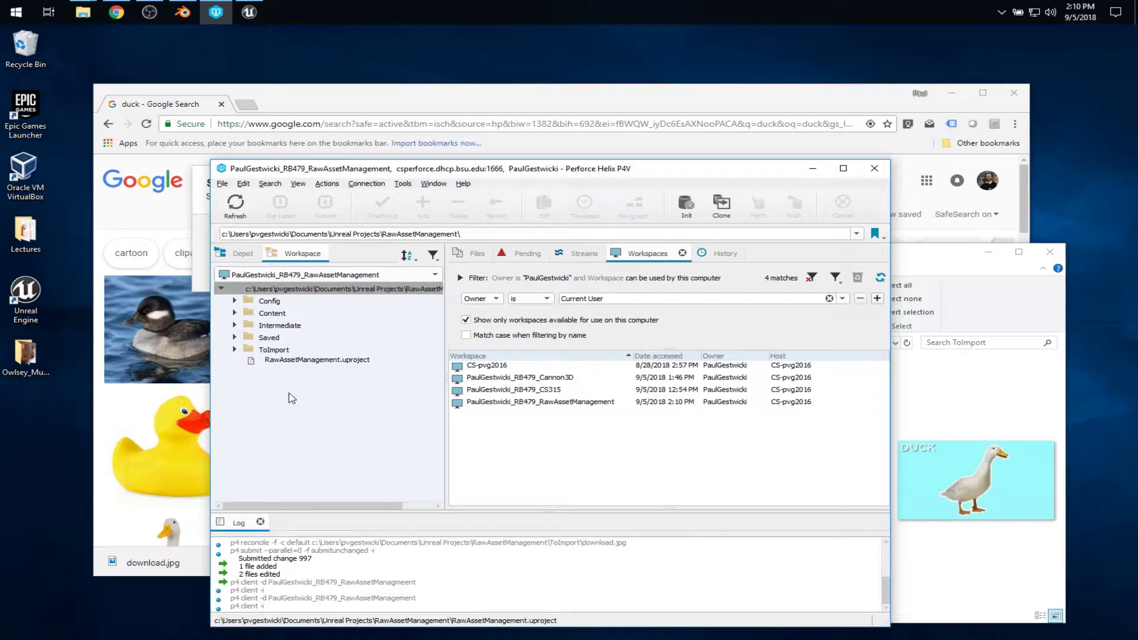
click(274, 304)
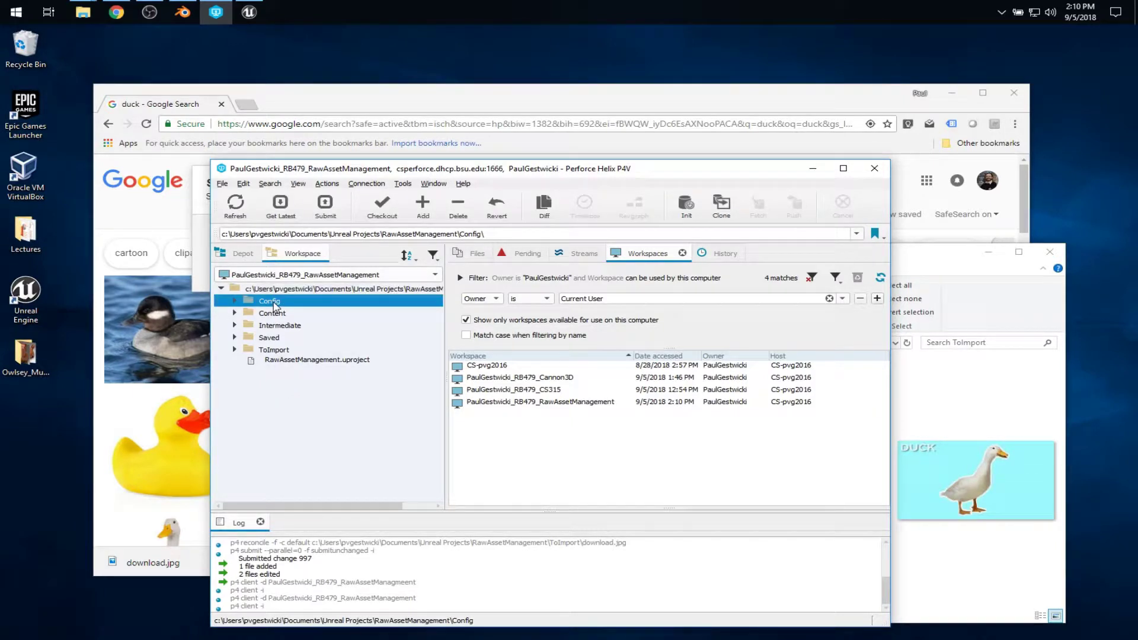
shift+click(285, 313)
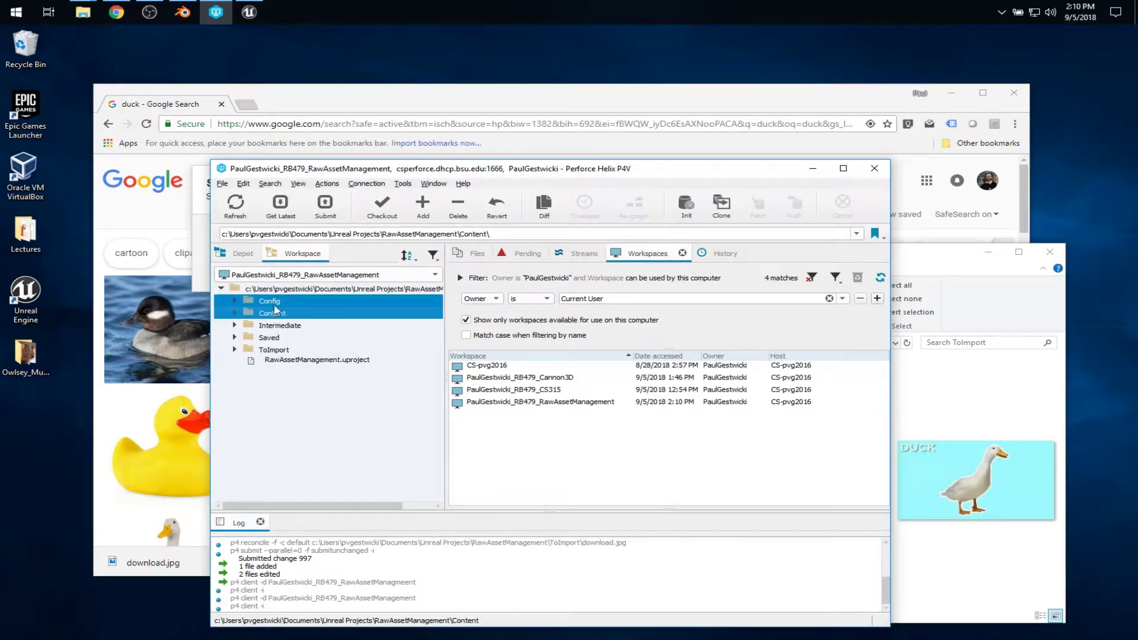
ctrl+click(279, 349)
ctrl+click(299, 361)
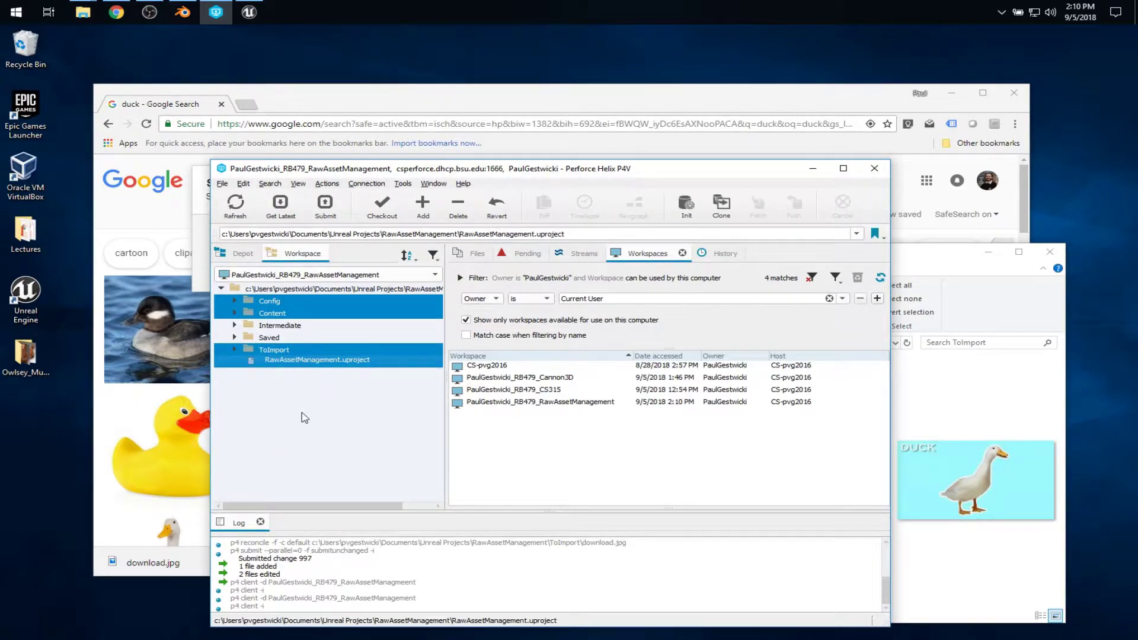
click(423, 205)
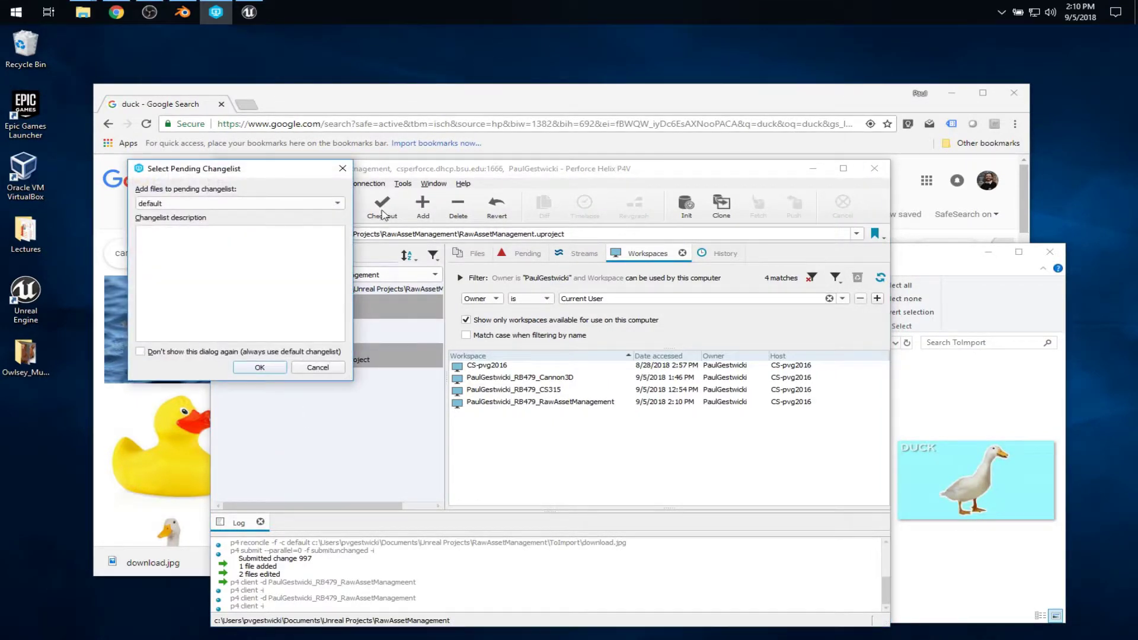
click(260, 368)
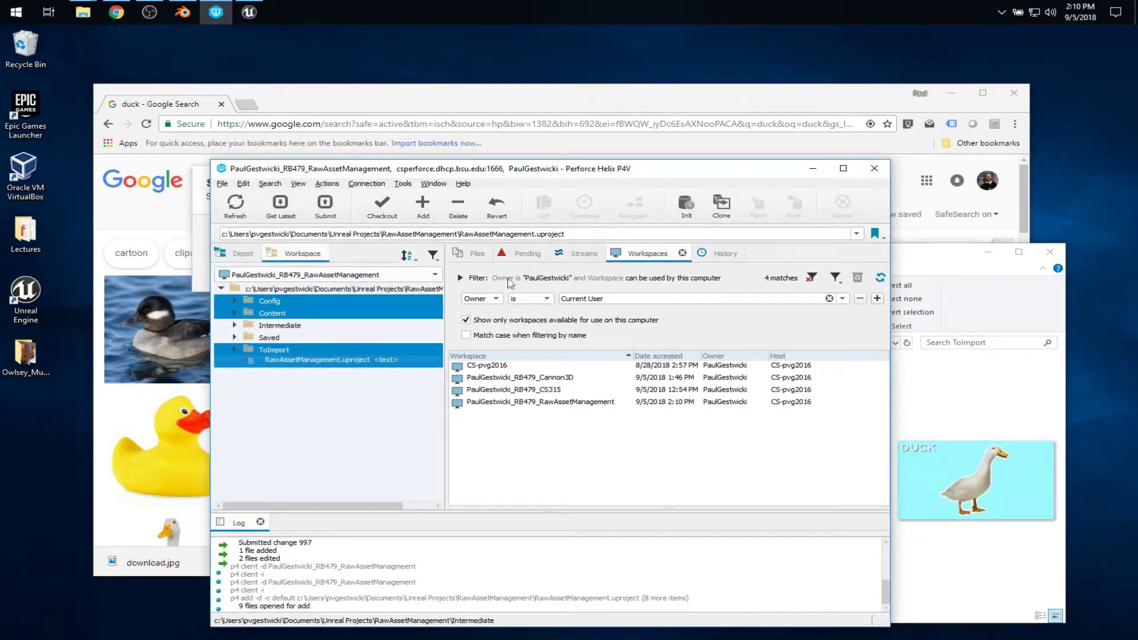
Step: Submit the default changelist's nine files with the description 'Initial submi'
click(518, 255)
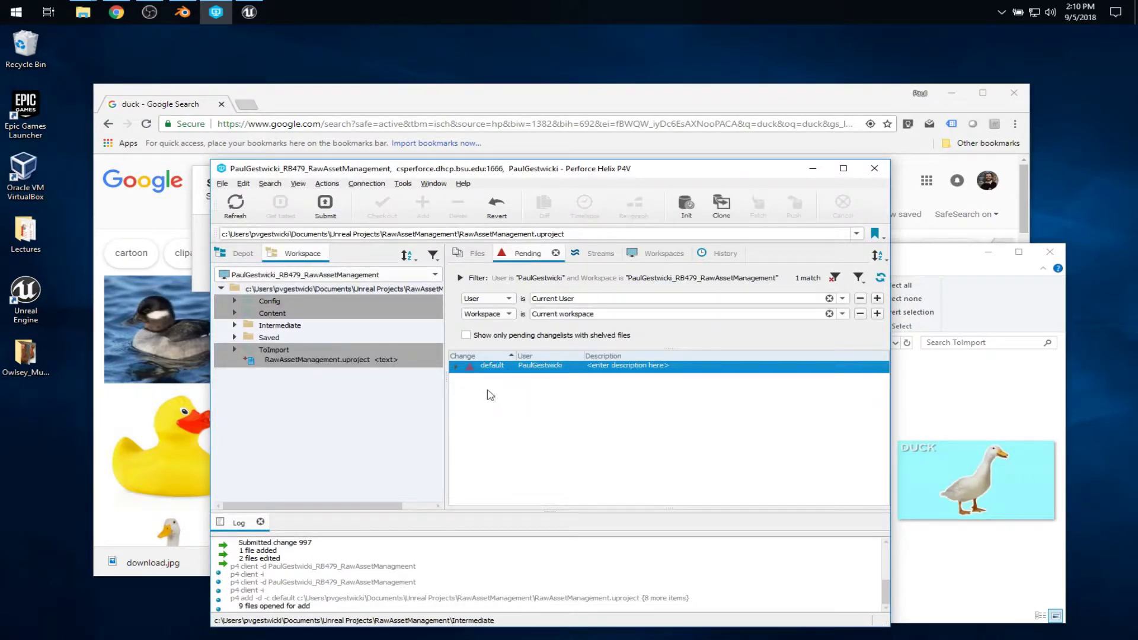
click(457, 368)
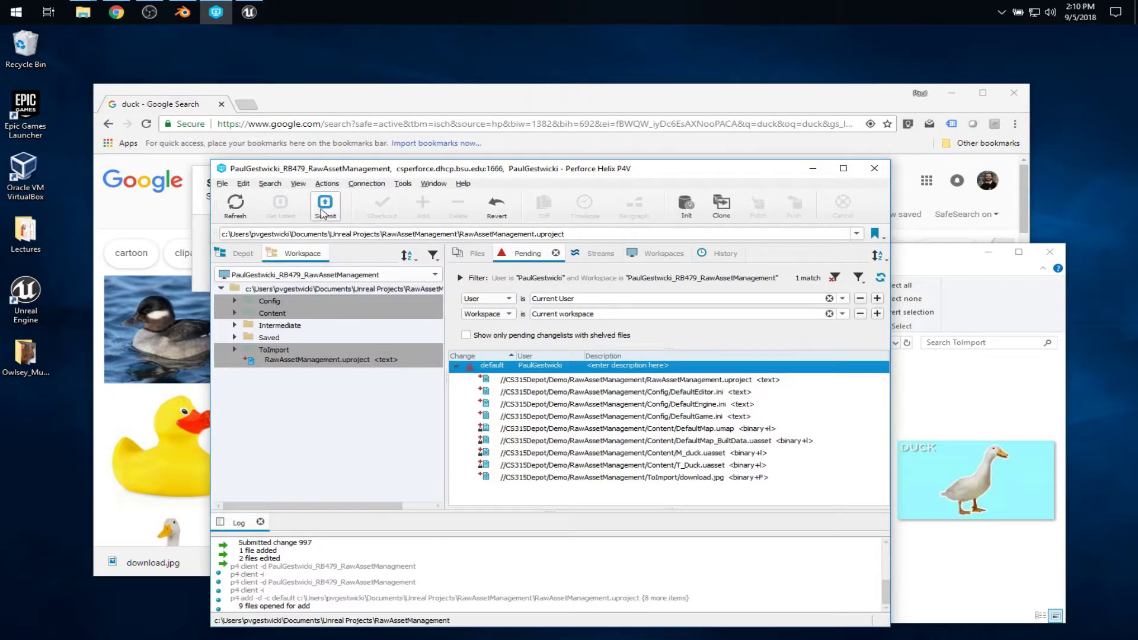
click(324, 208)
text(In)
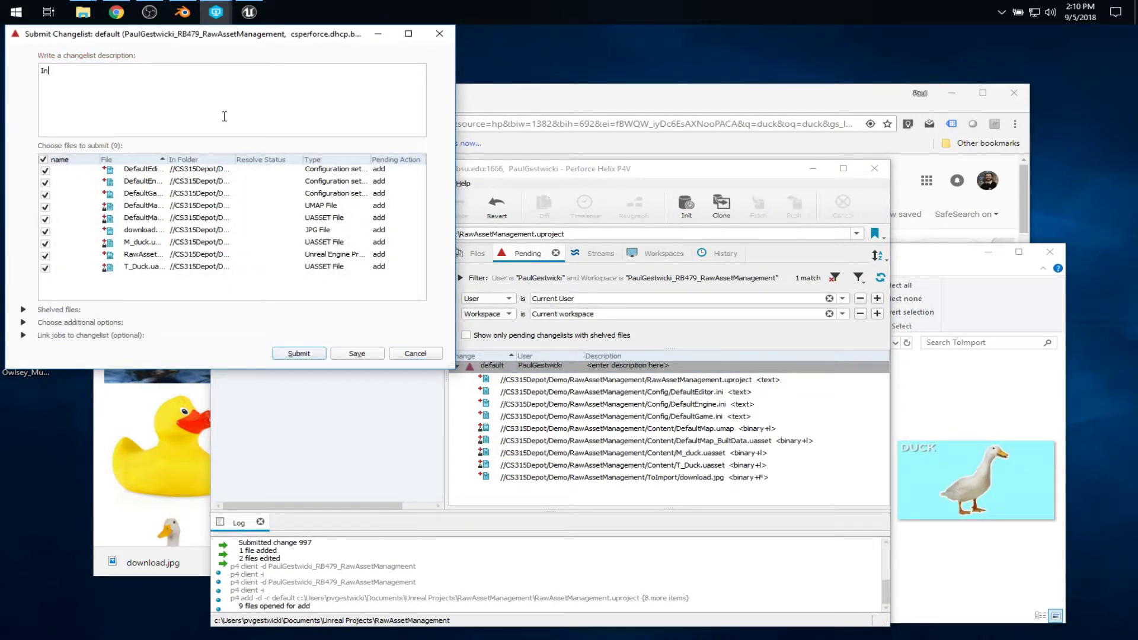
text(itial submission)
click(299, 353)
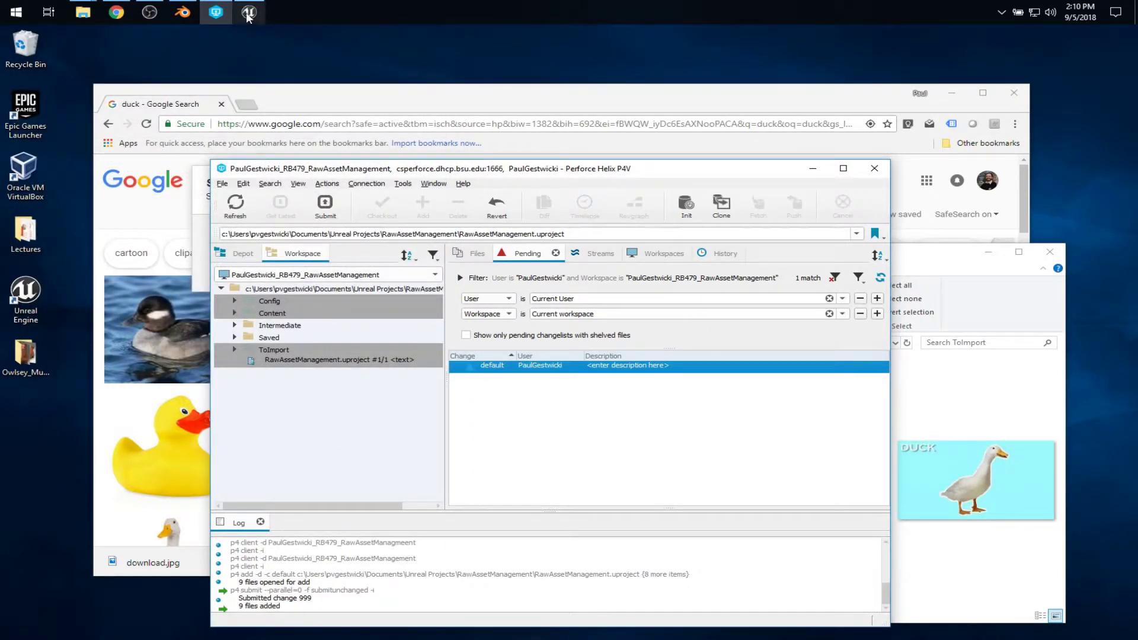
Step: Connect the Unreal project to Perforce using the RawAssetManagement workspace and accept the settings
click(249, 12)
click(308, 71)
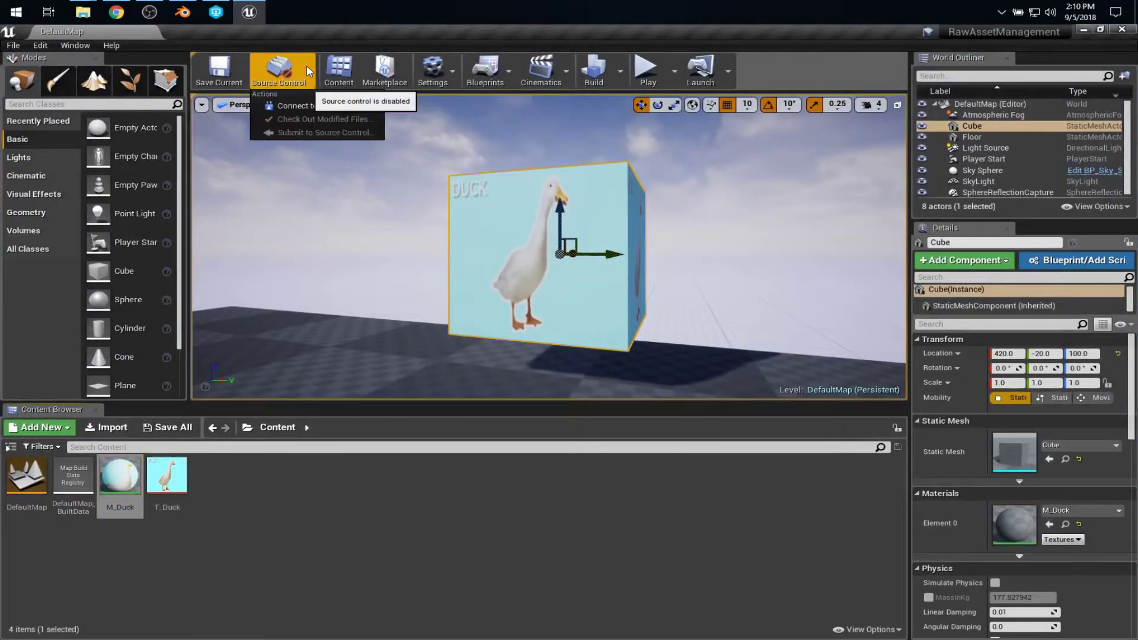
click(298, 107)
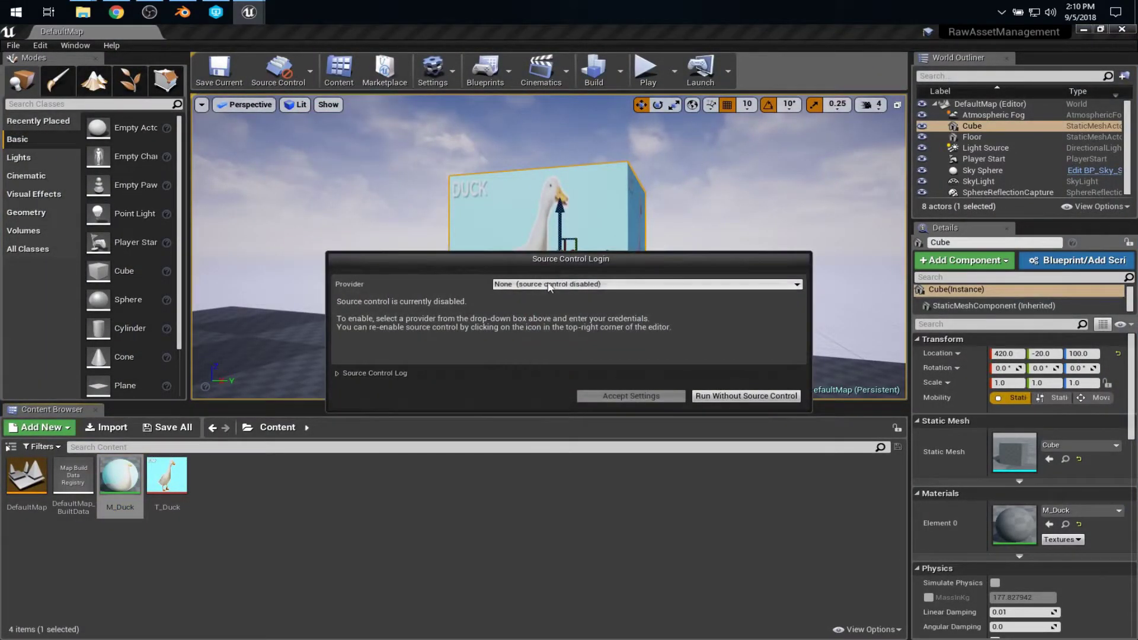
click(527, 284)
click(541, 309)
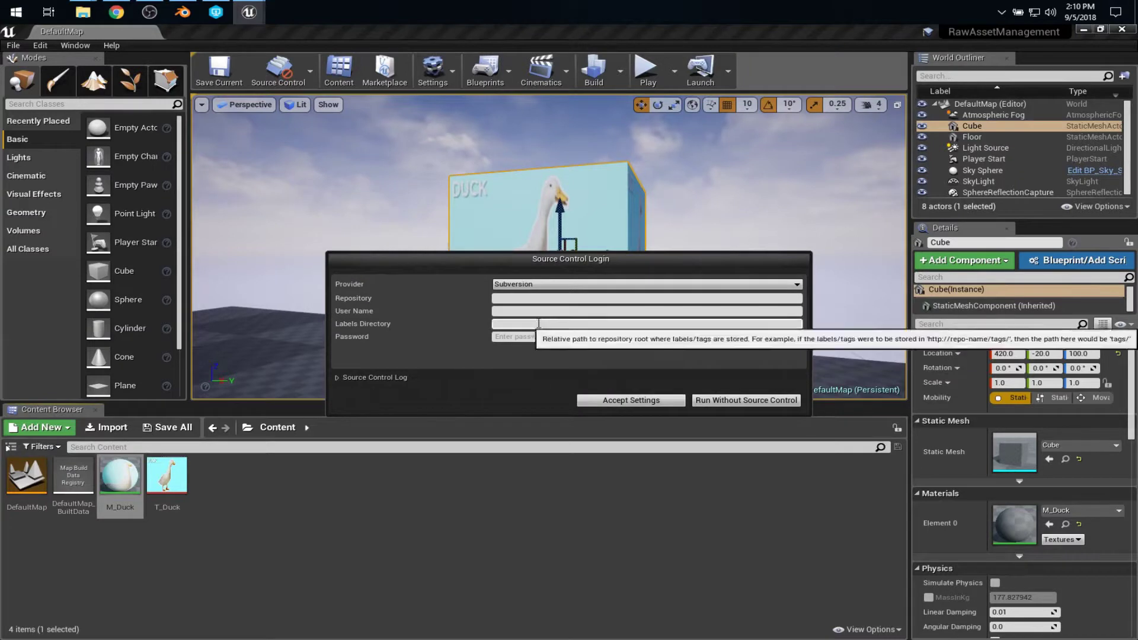
click(520, 285)
click(524, 324)
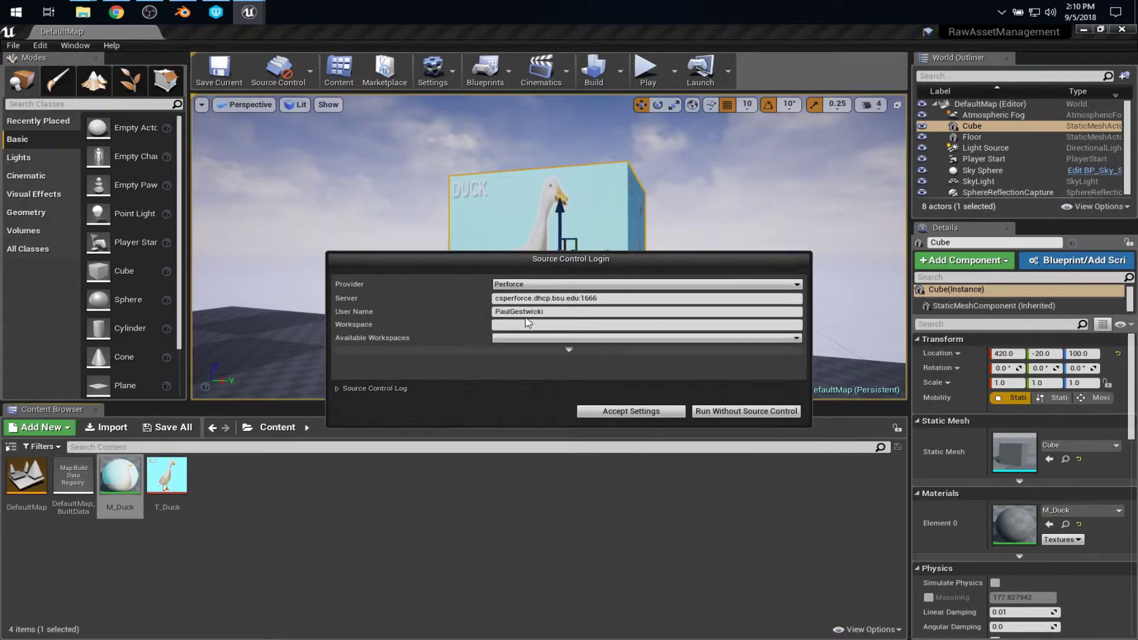
click(536, 338)
click(540, 356)
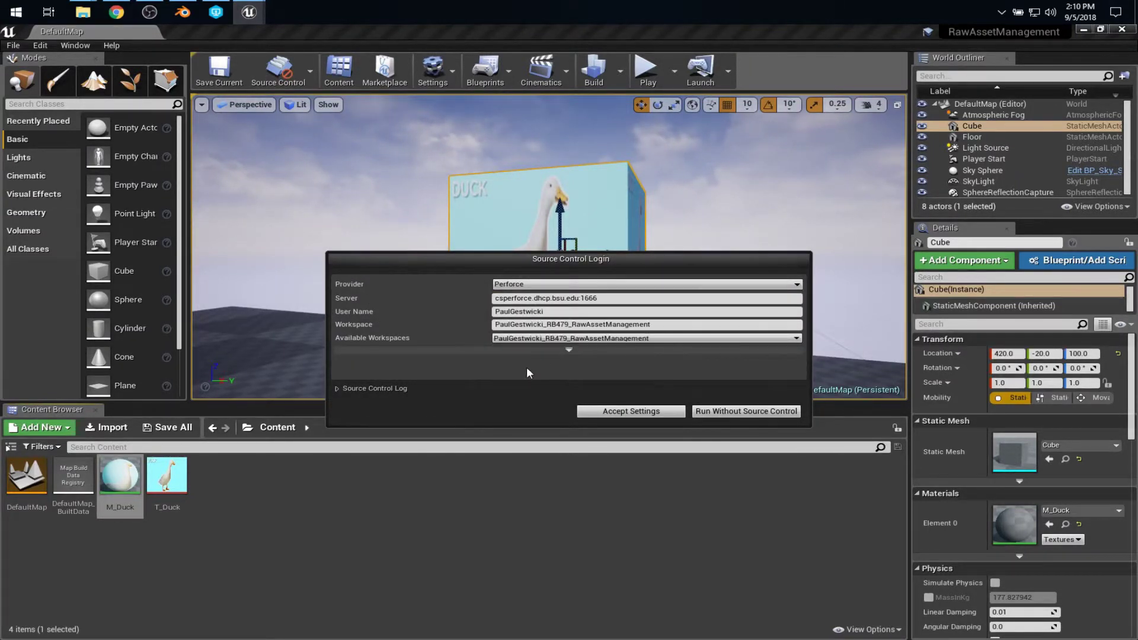
click(627, 412)
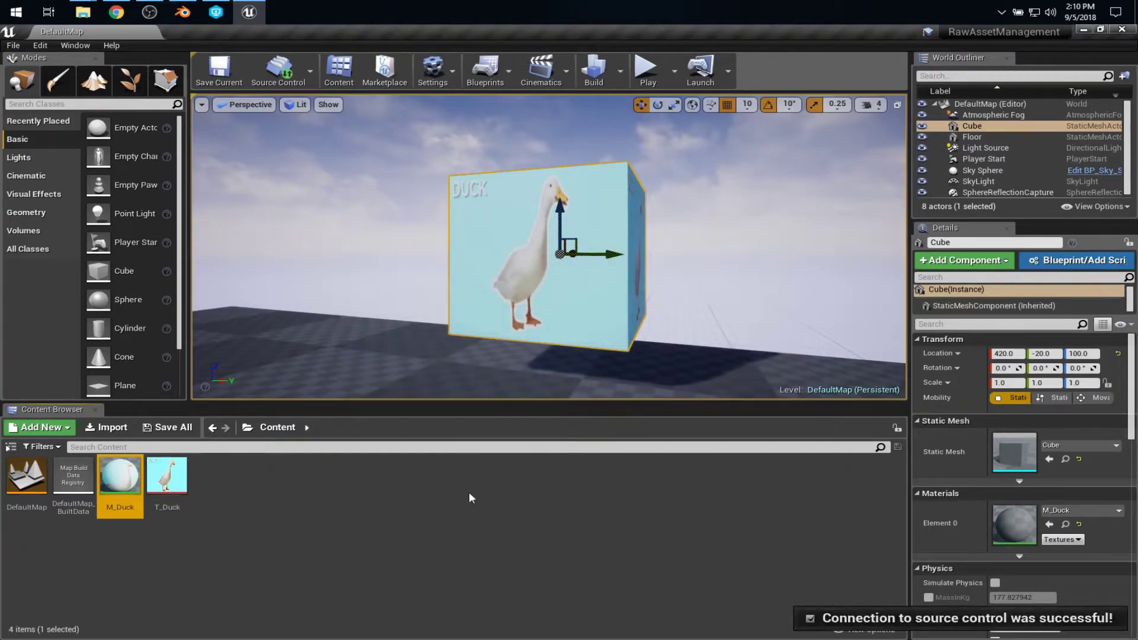
click(431, 526)
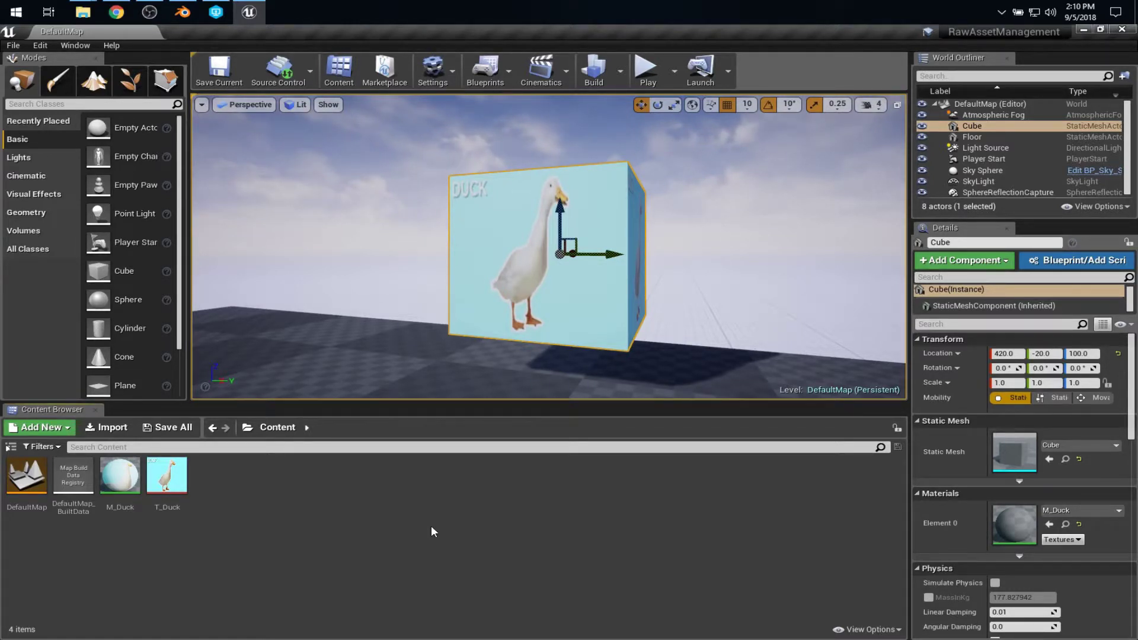
Step: Save the first Google Images duck photo (Wikipedia) as download.jpg, then minimize Chrome
click(116, 11)
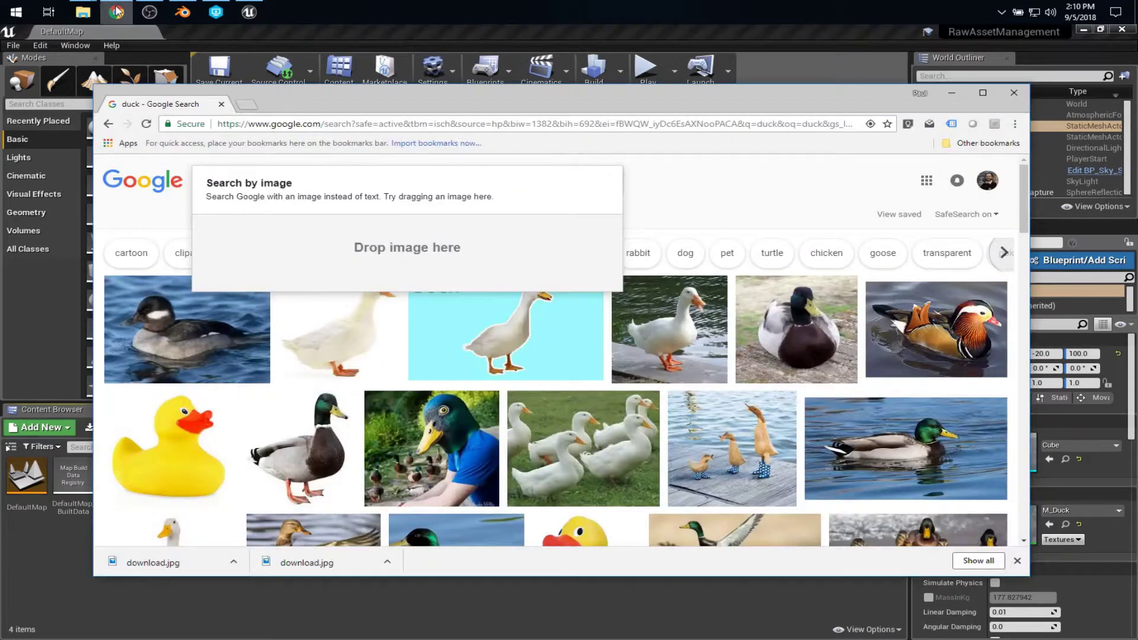
right_click(183, 332)
click(211, 439)
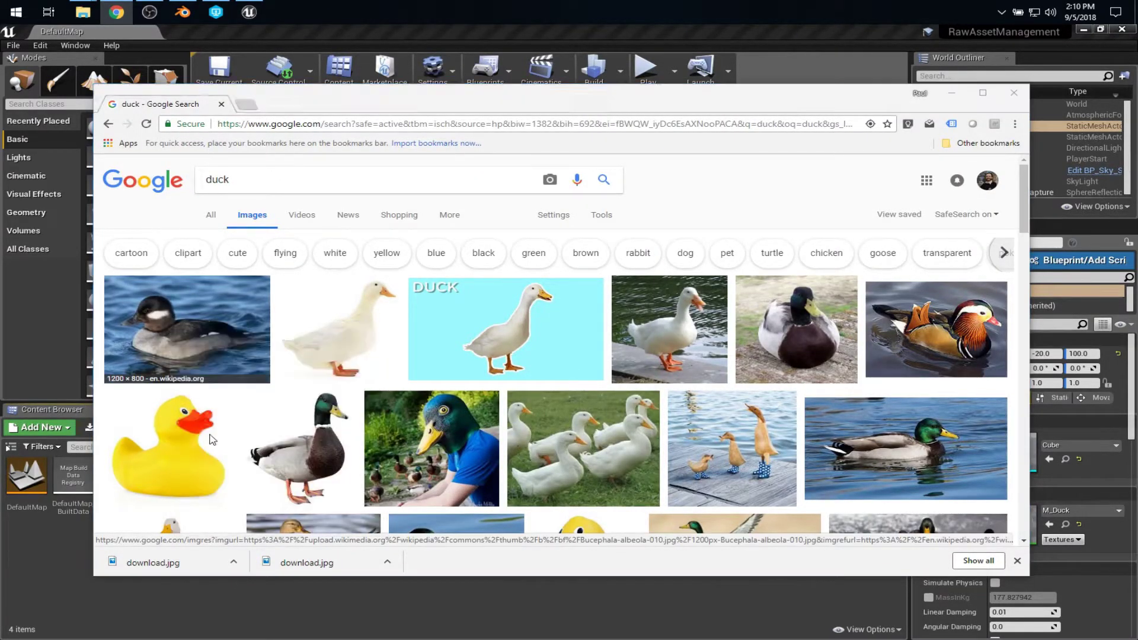
click(547, 373)
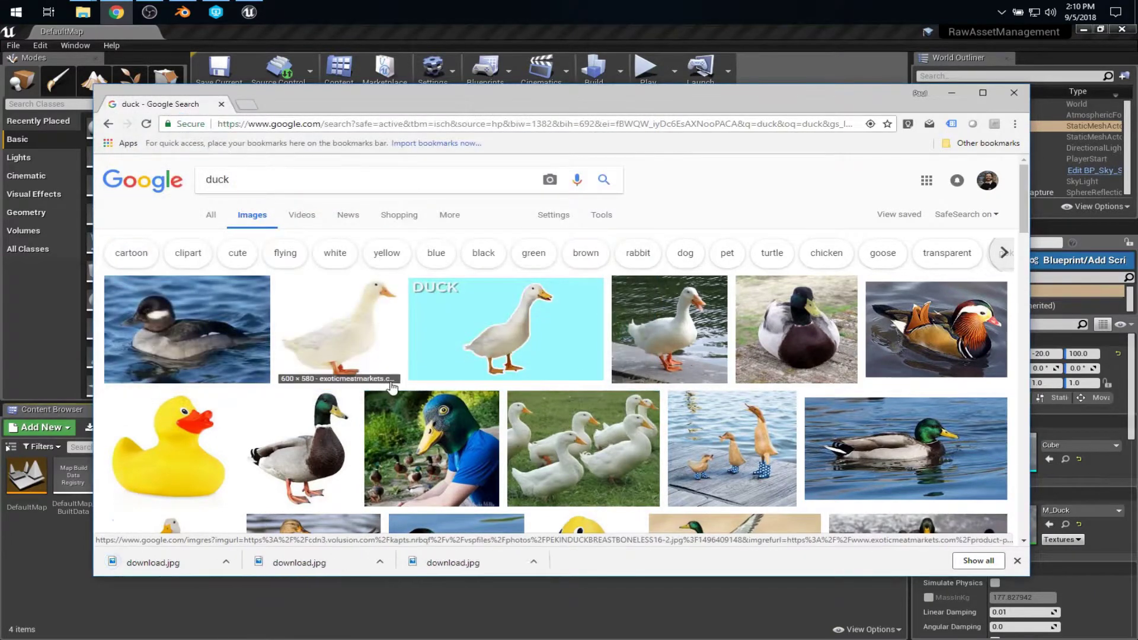
click(951, 93)
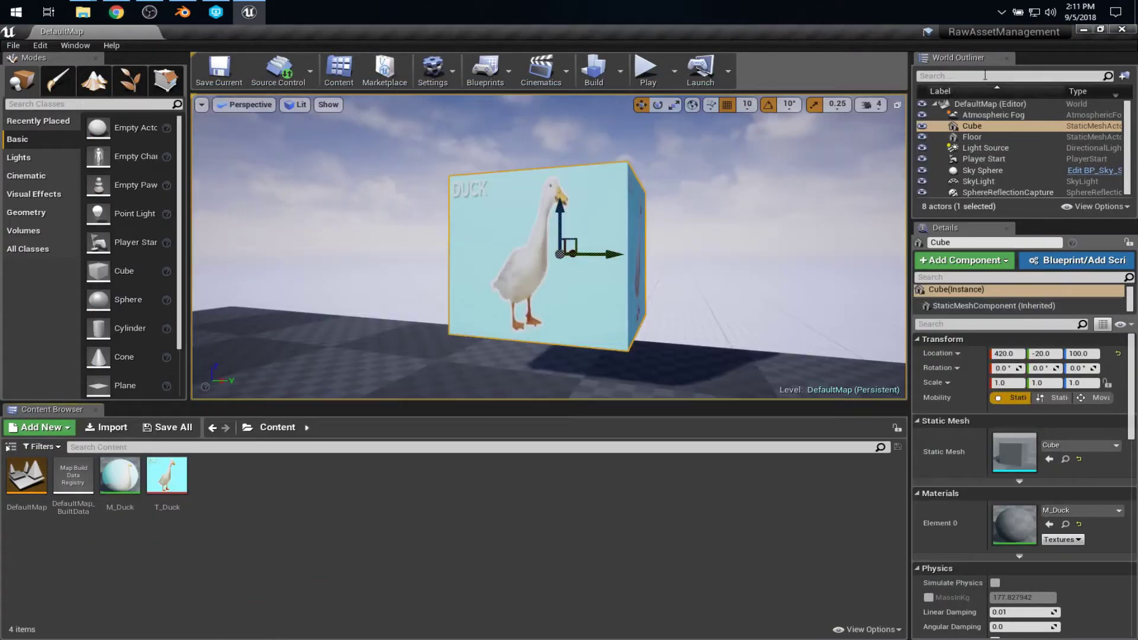
click(1082, 28)
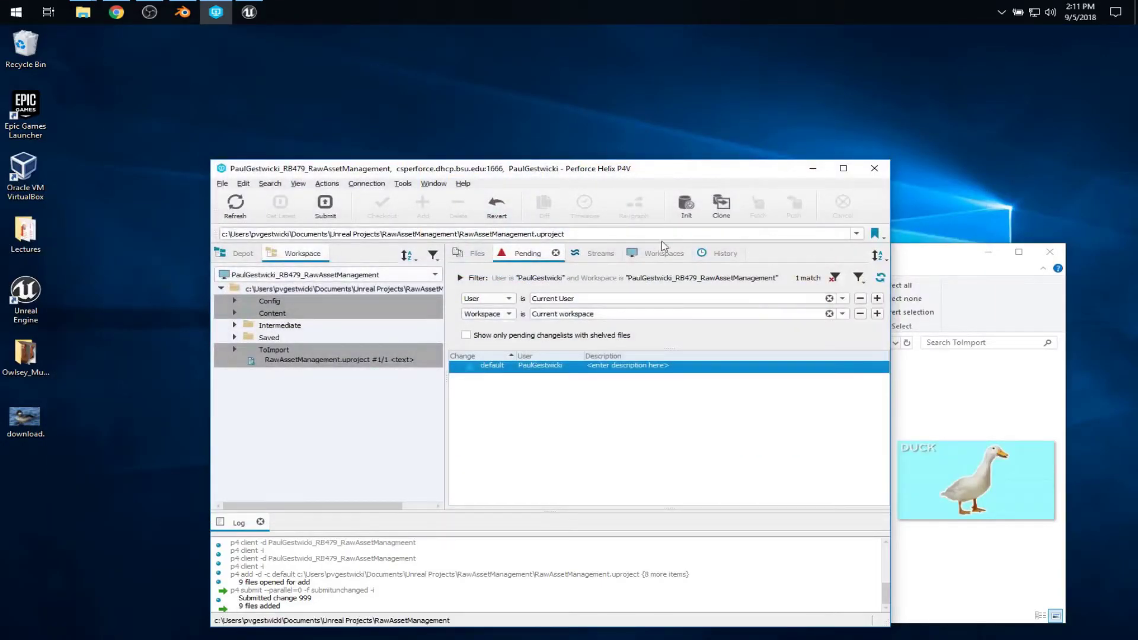
Step: Drag the desktop download.jpg into the ToImport folder, replacing the existing file
click(925, 255)
drag(913, 260, 847, 116)
click(31, 418)
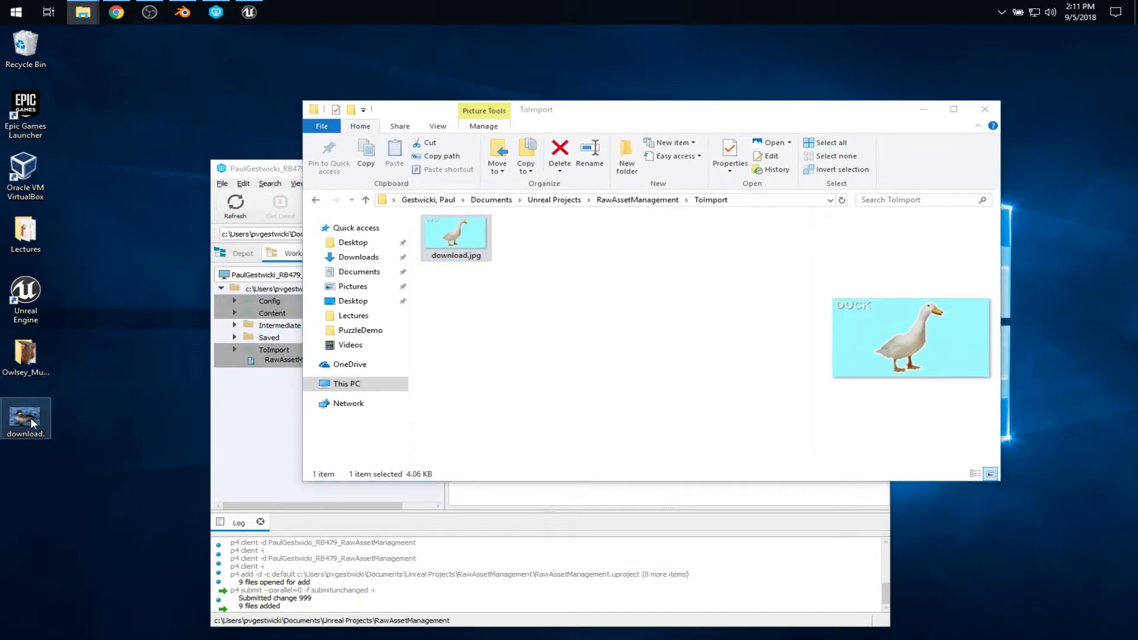
drag(30, 417, 492, 313)
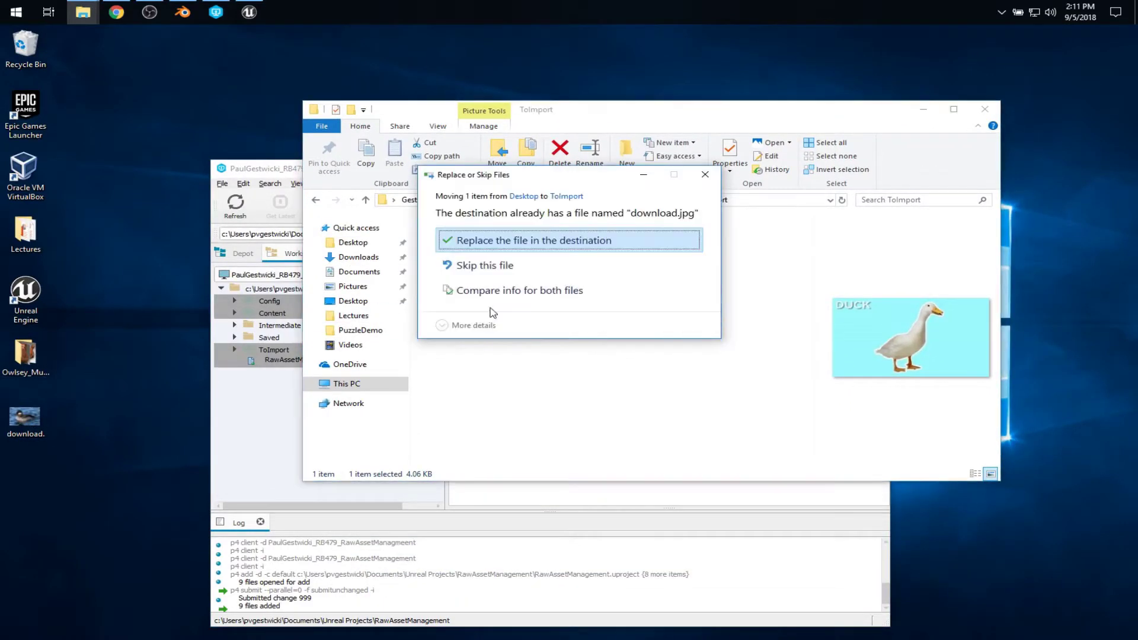
click(533, 246)
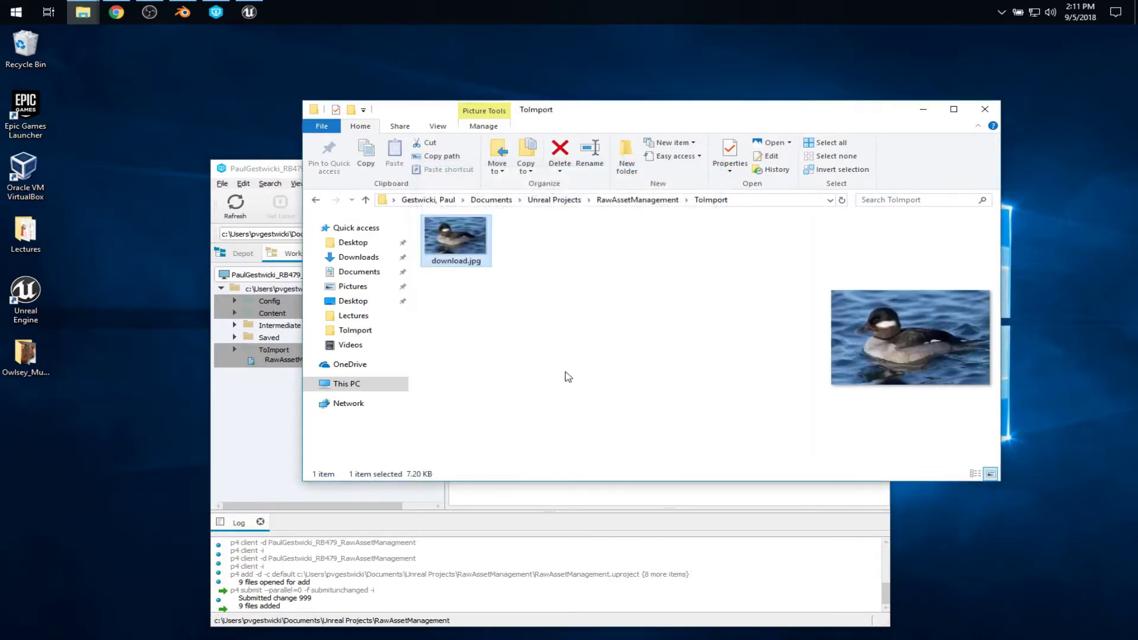
click(516, 367)
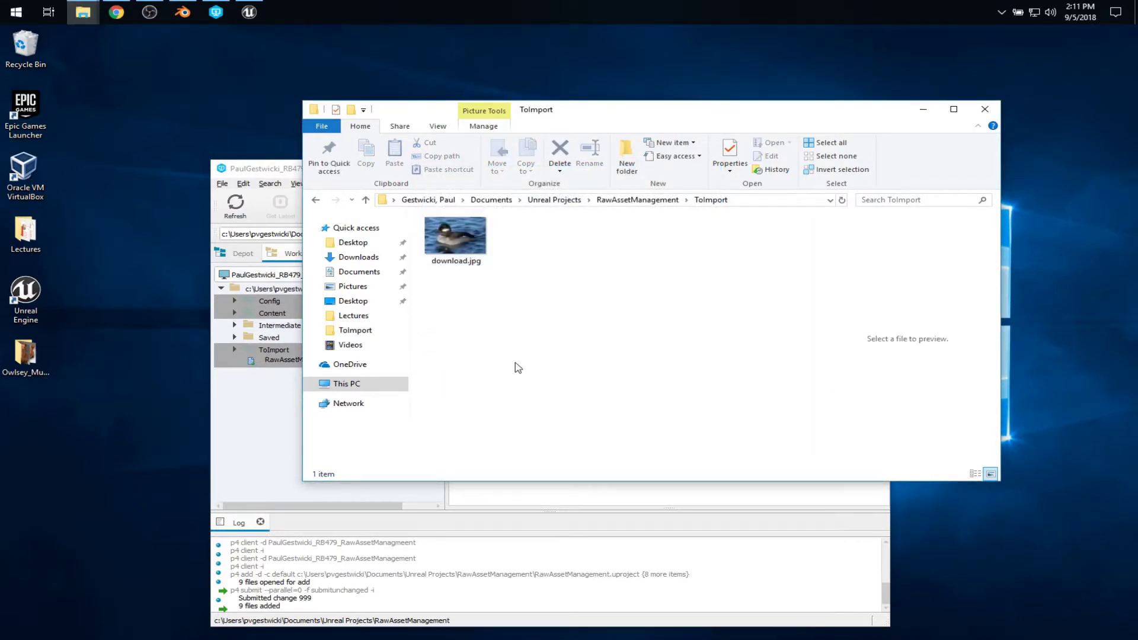
click(271, 437)
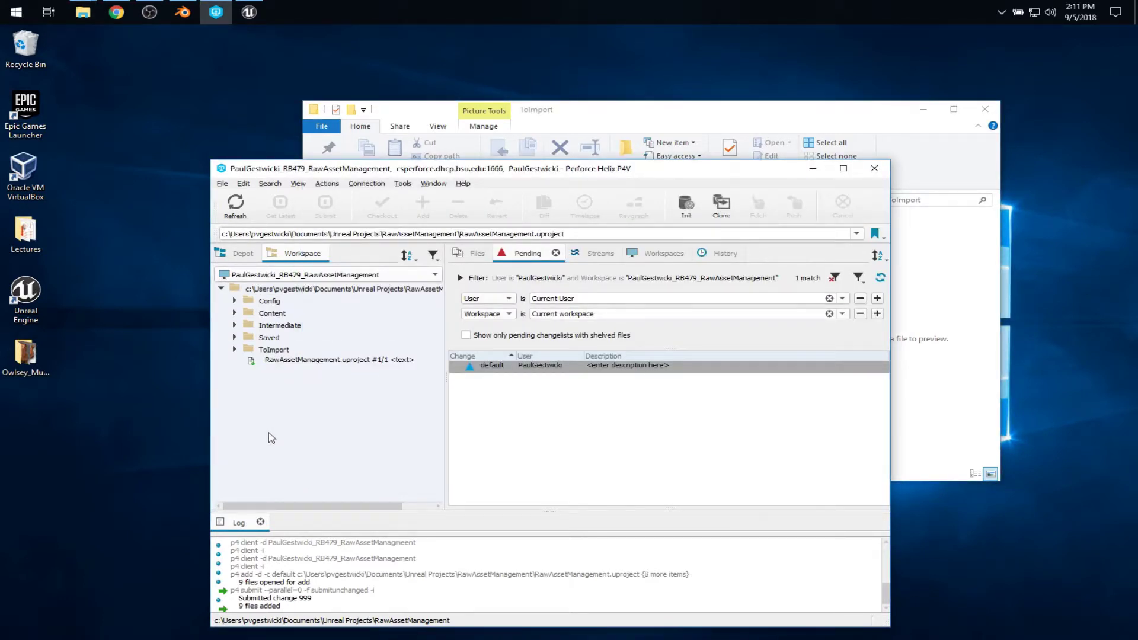
Step: Reconcile offline work on the ToImport folder so download.jpg enters the default changelist
click(274, 350)
right_click(276, 351)
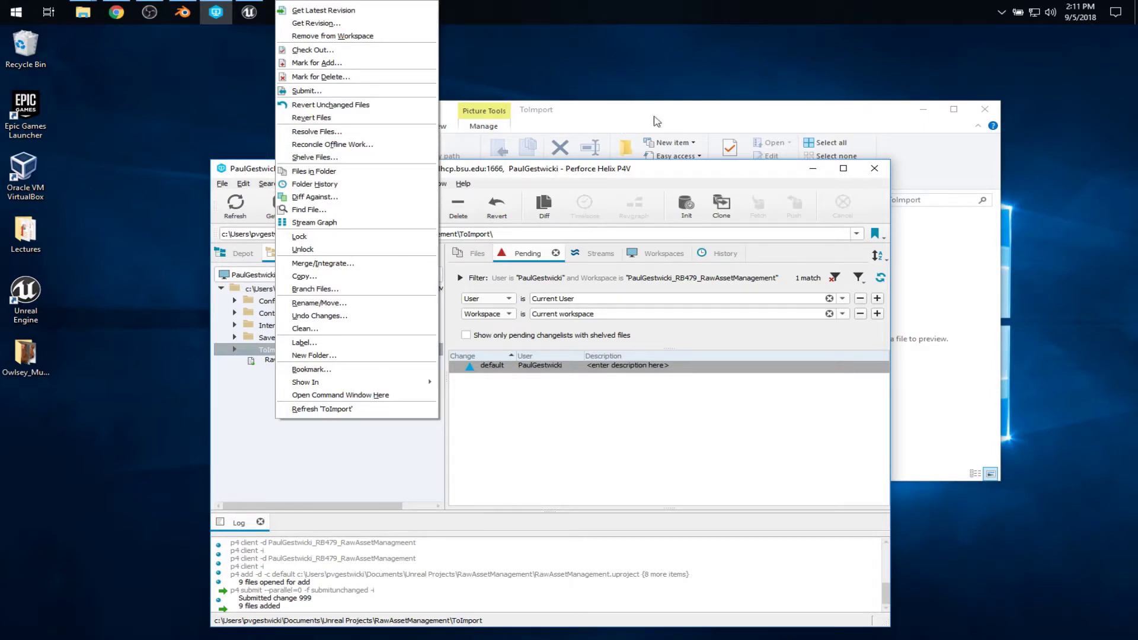
click(349, 145)
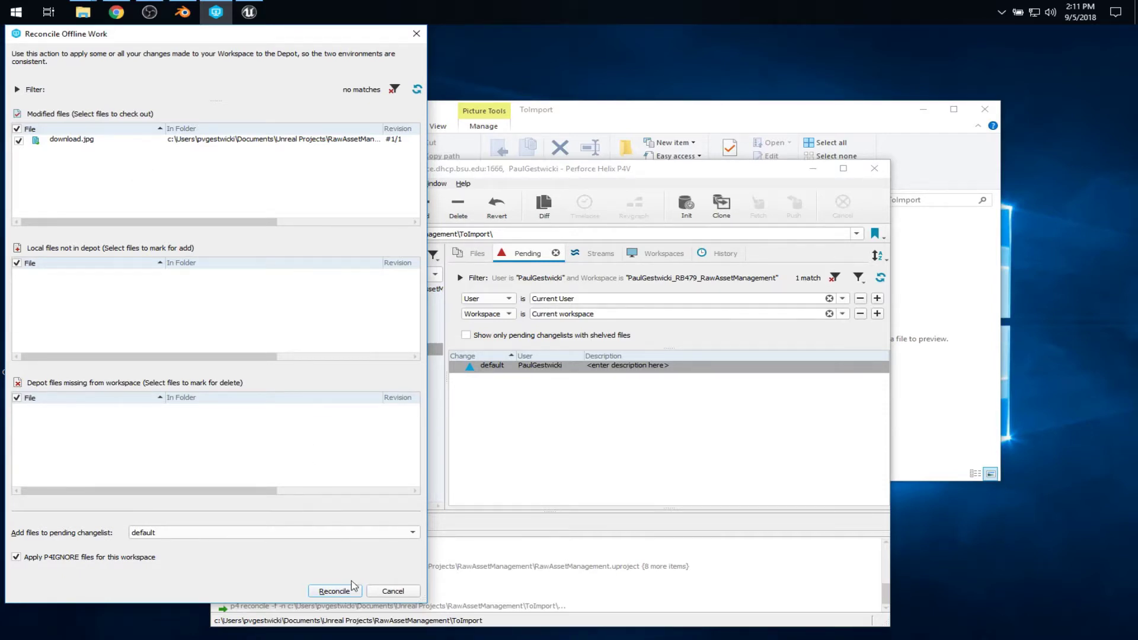
click(334, 592)
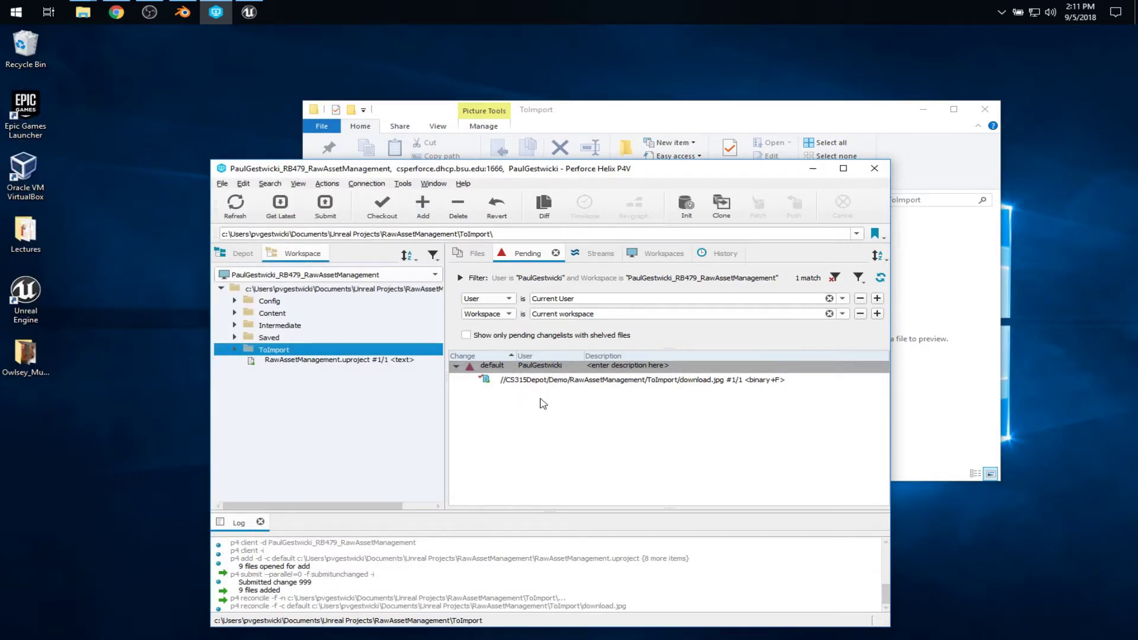
Step: Reimport the T_Duck texture from the updated download.jpg and check it out on save
click(249, 12)
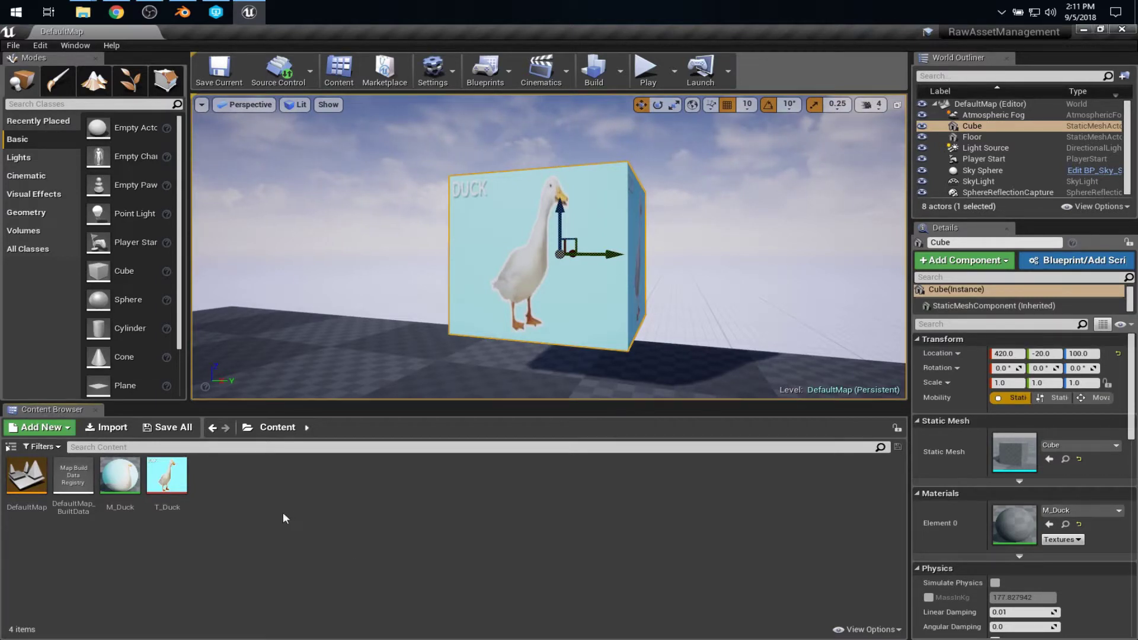
right_click(160, 479)
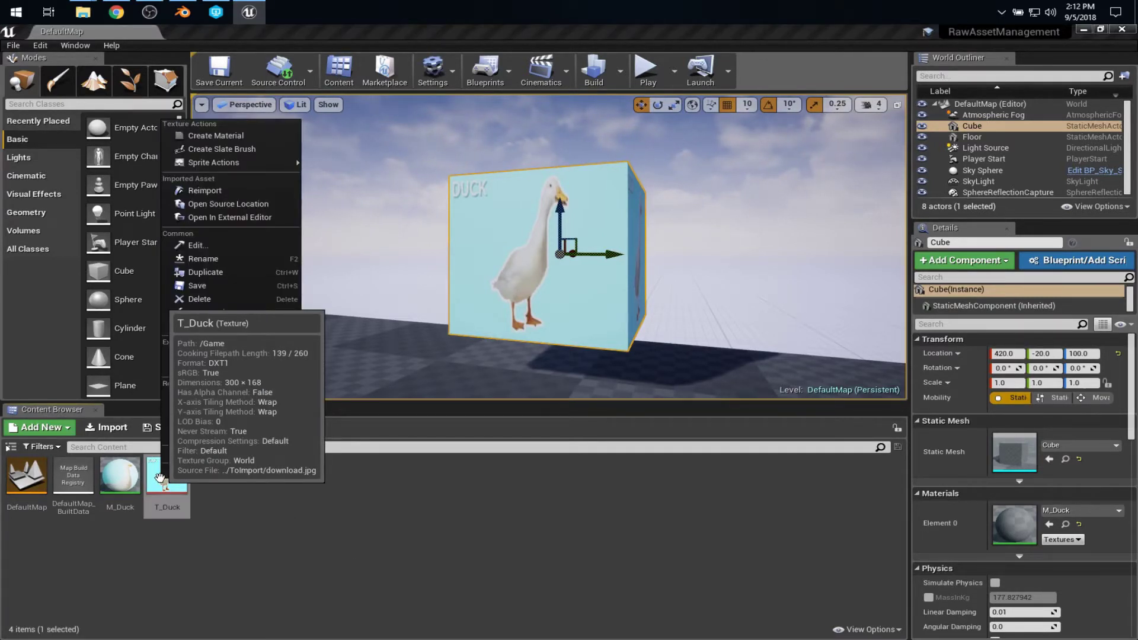
click(200, 190)
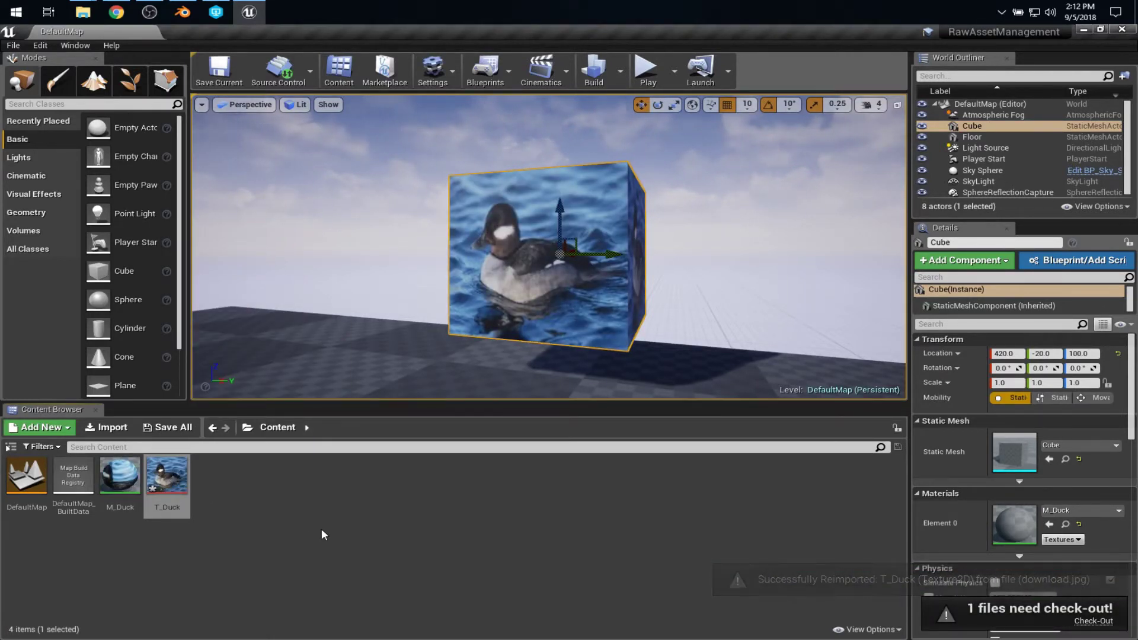
key(ctrl+s)
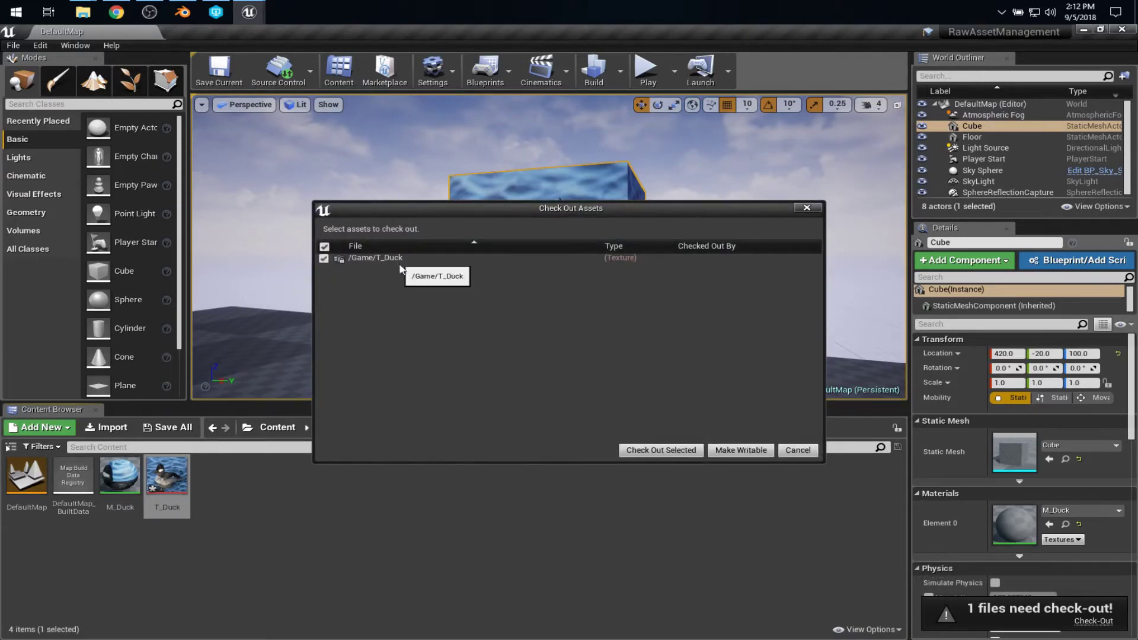
click(670, 452)
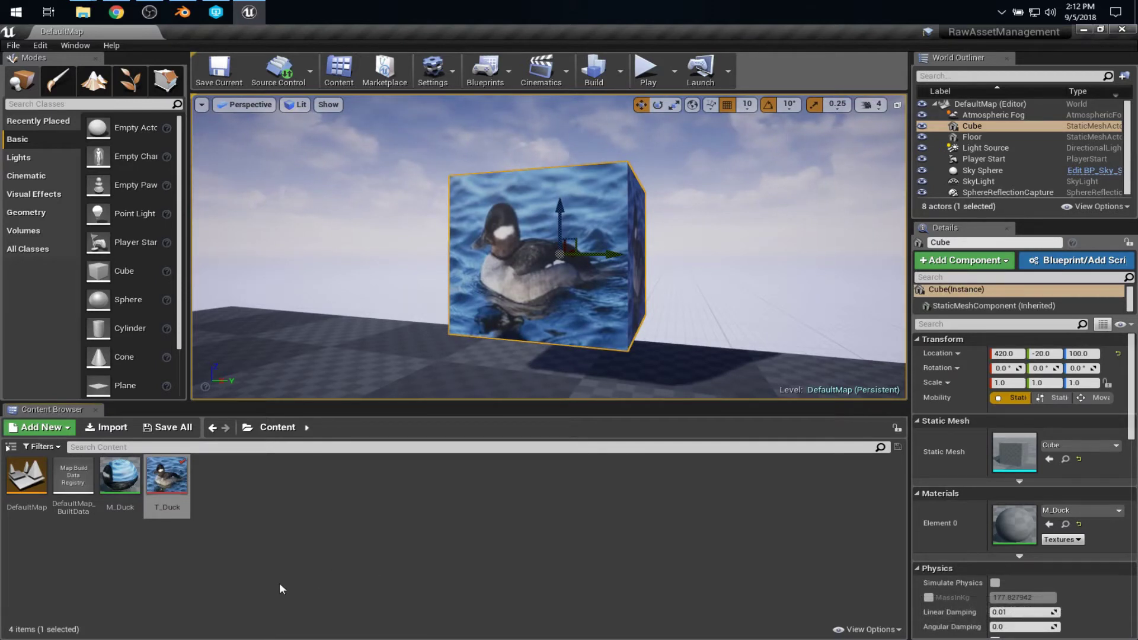
mouse_move(123, 505)
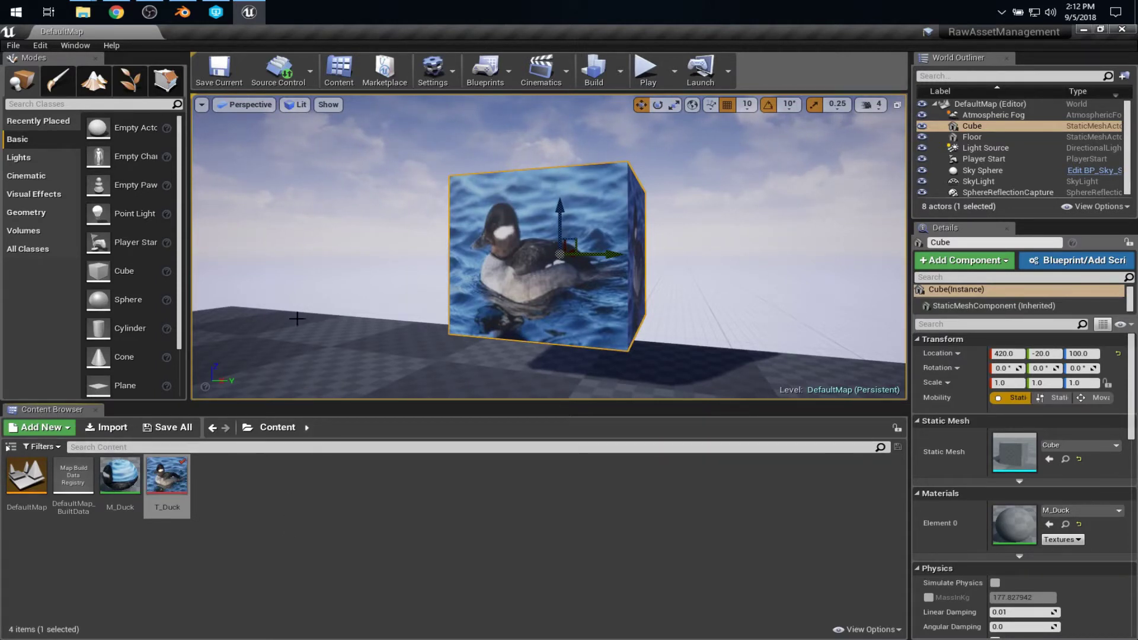
click(285, 71)
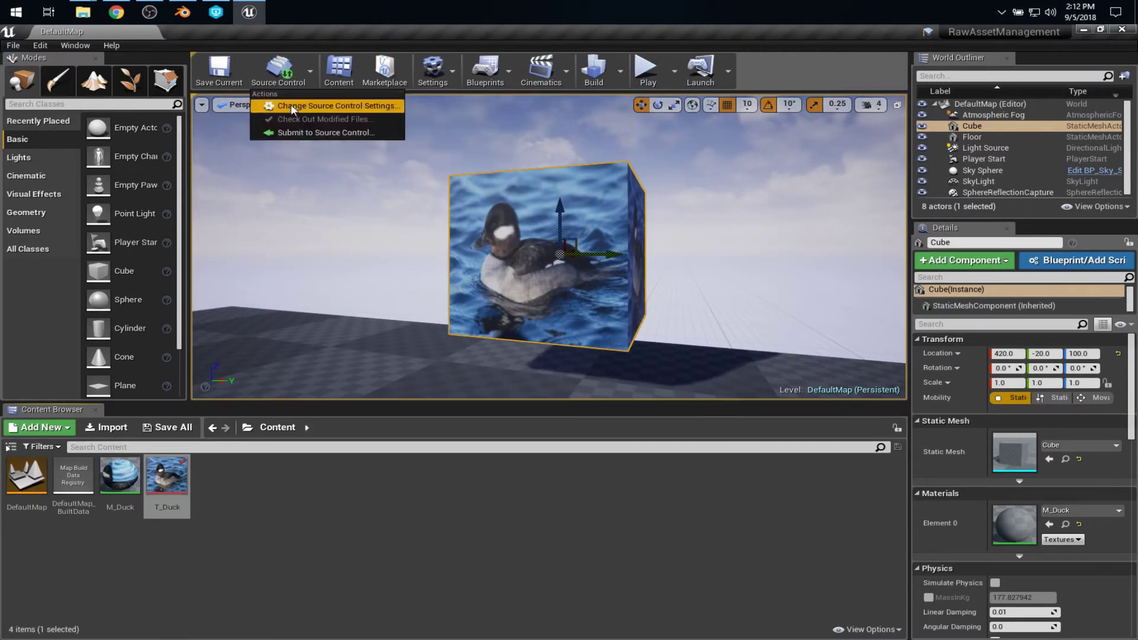
click(300, 131)
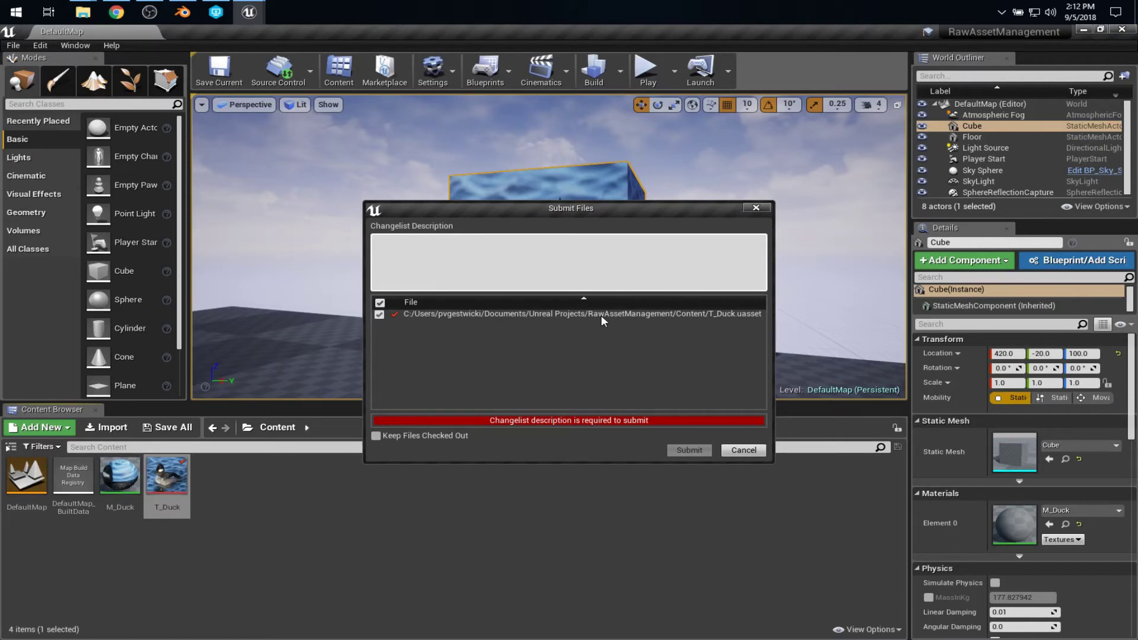
click(745, 450)
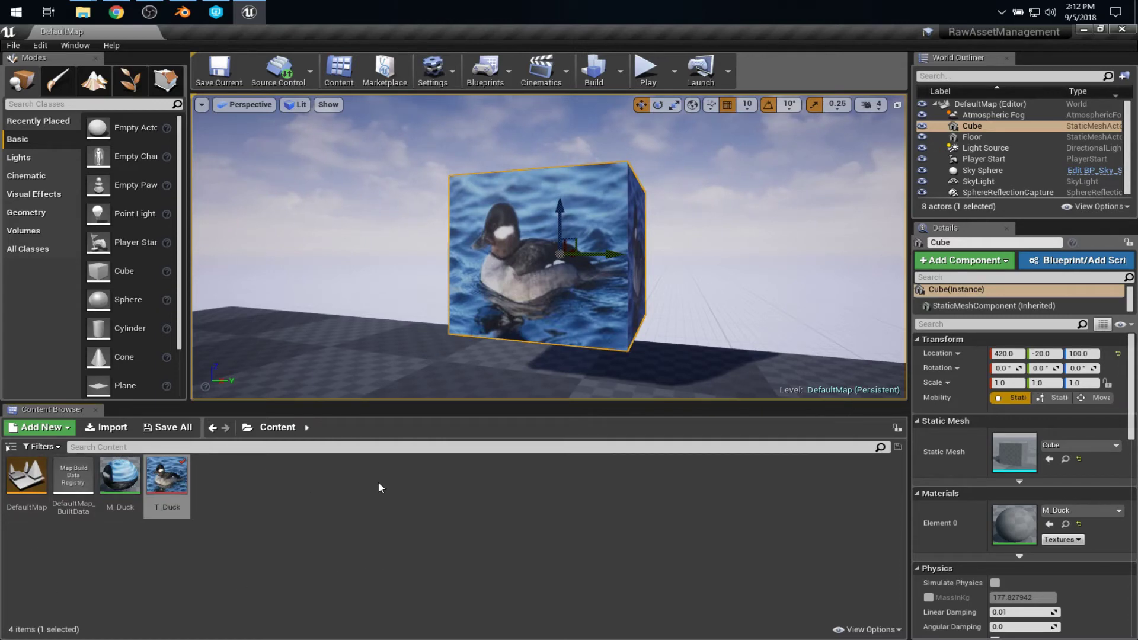
Step: Refresh P4V so T_Duck.uasset joins download.jpg in the default pending changelist
click(224, 18)
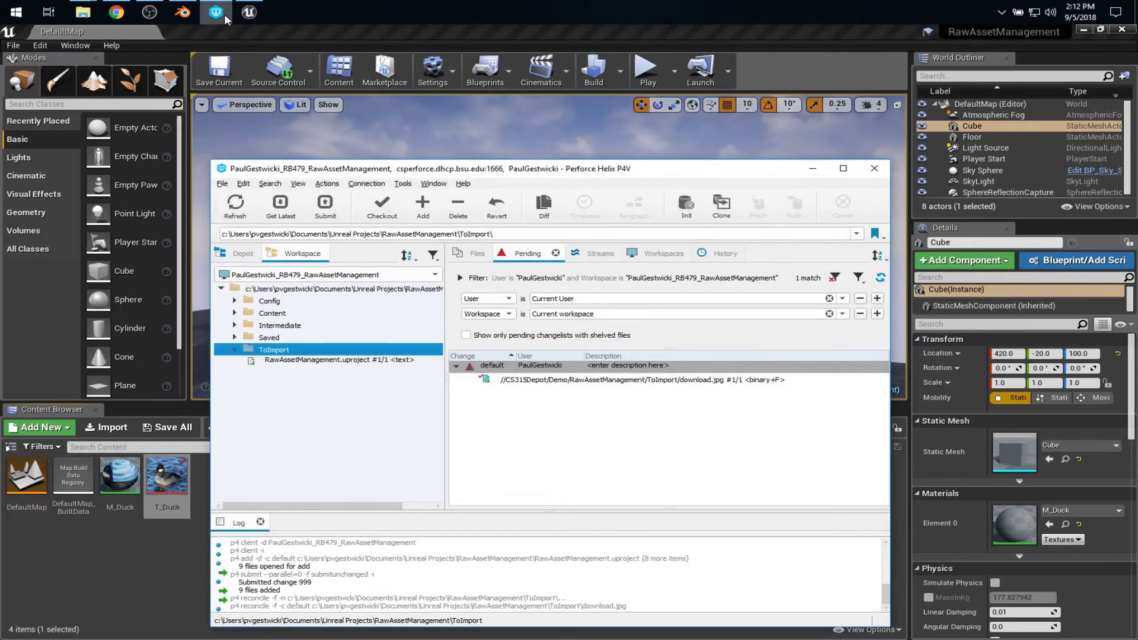
click(235, 203)
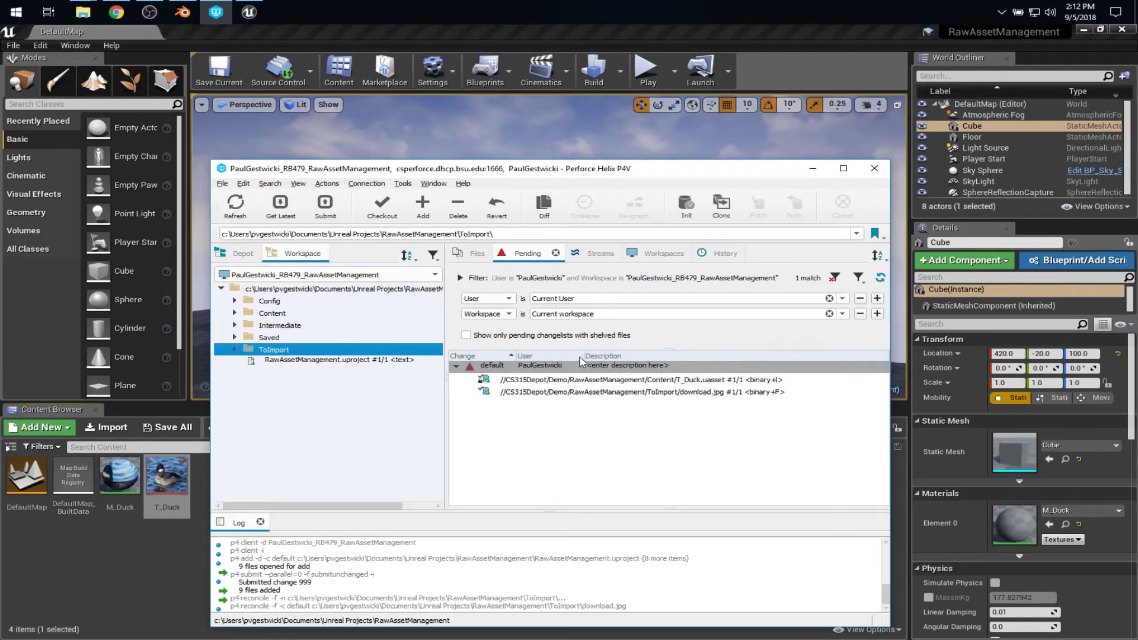
click(717, 393)
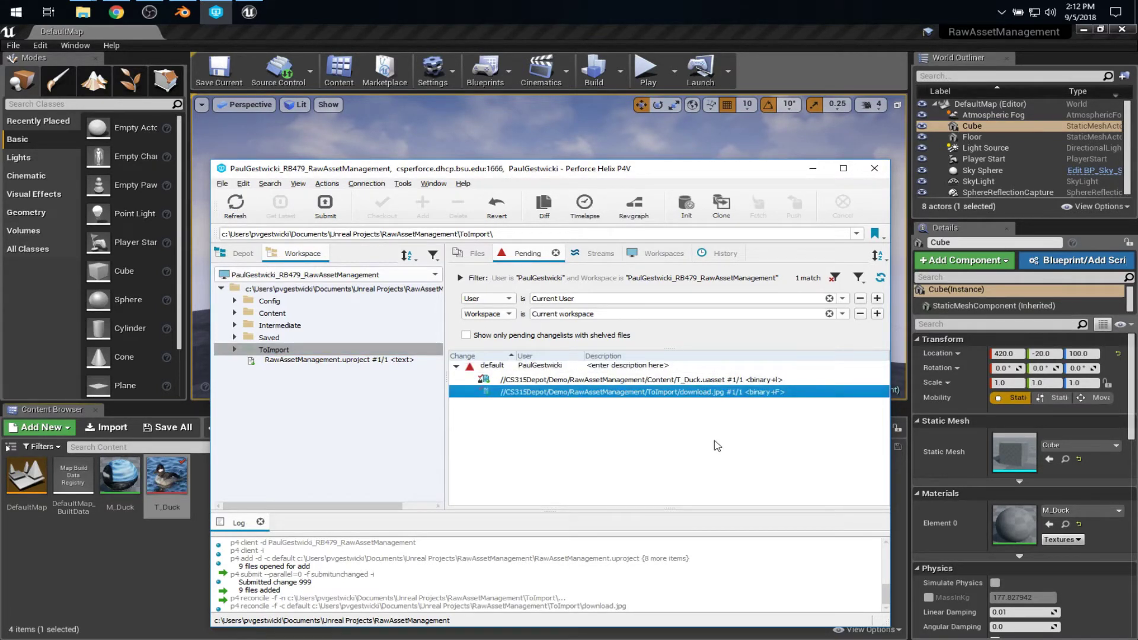
click(700, 379)
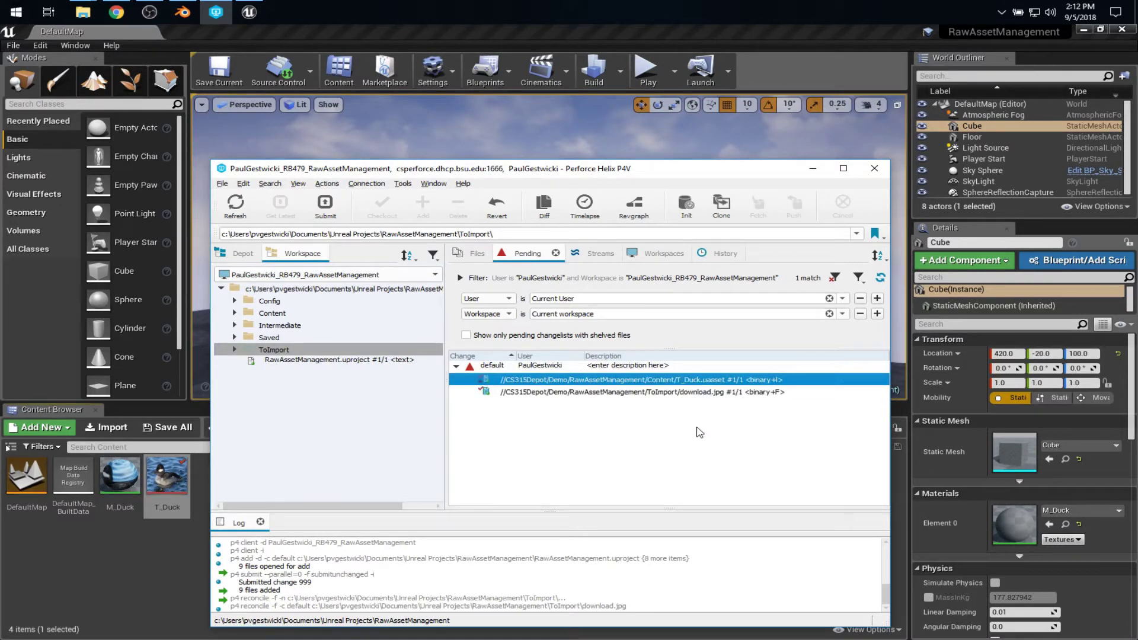
click(511, 367)
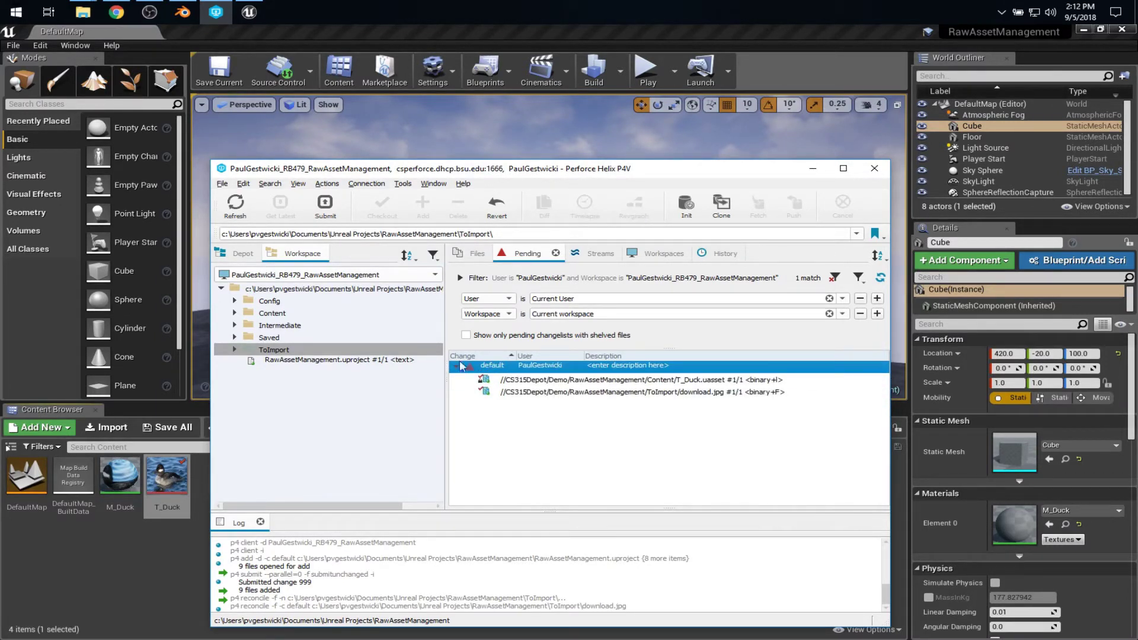
Step: Submit the default changelist with the description 'Change to wikipedia's duck'
click(325, 206)
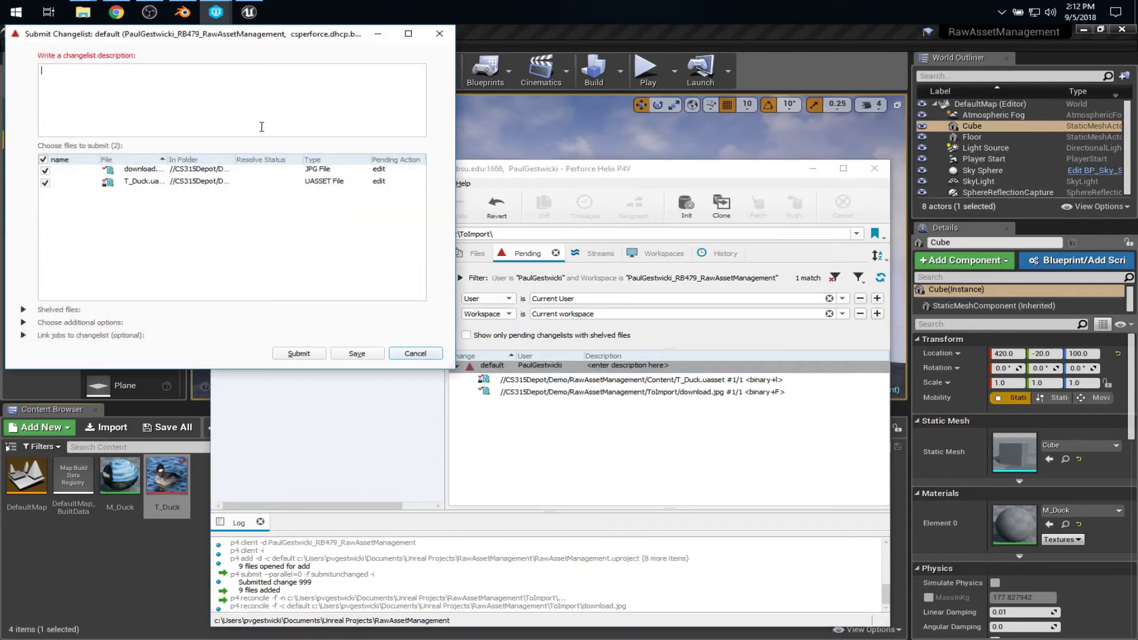
text(Change to)
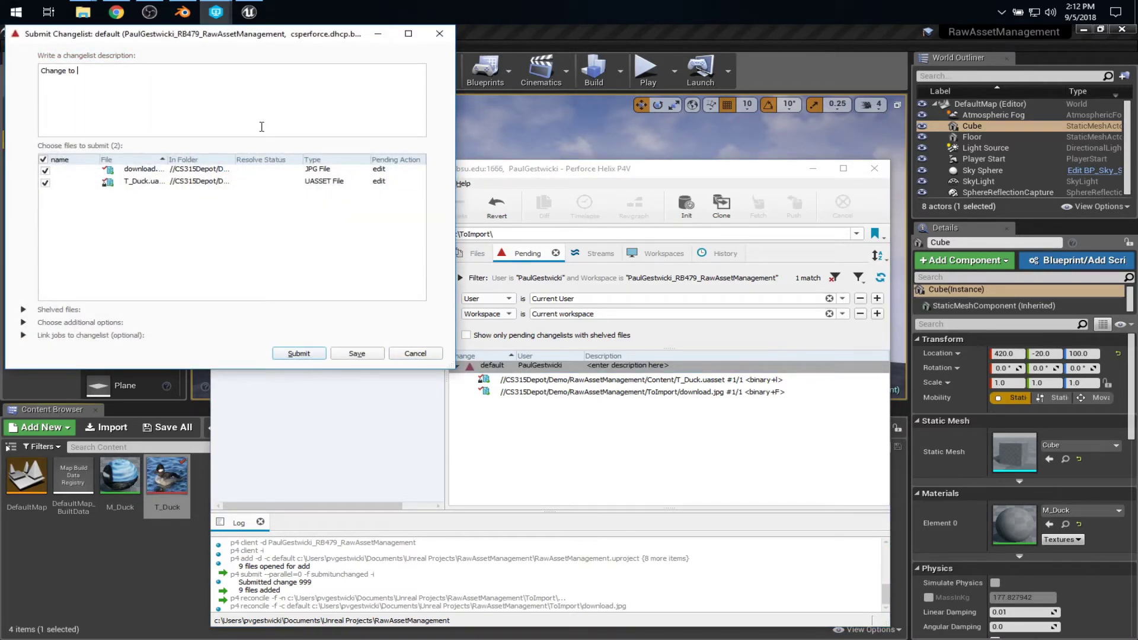
text( wikipedia's duck)
click(308, 353)
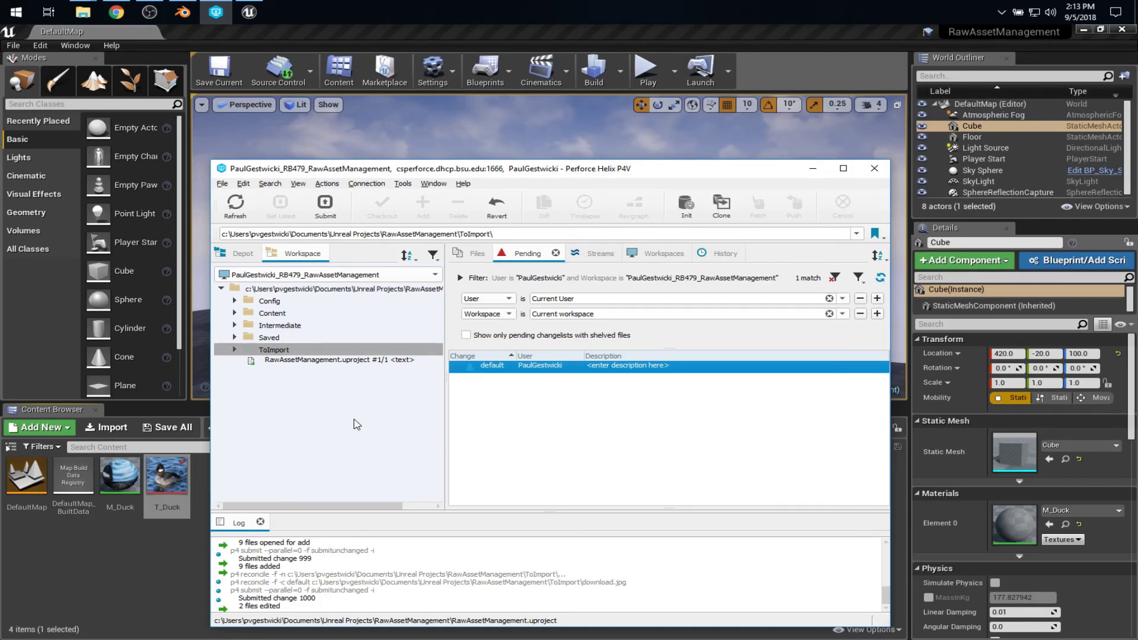
click(178, 544)
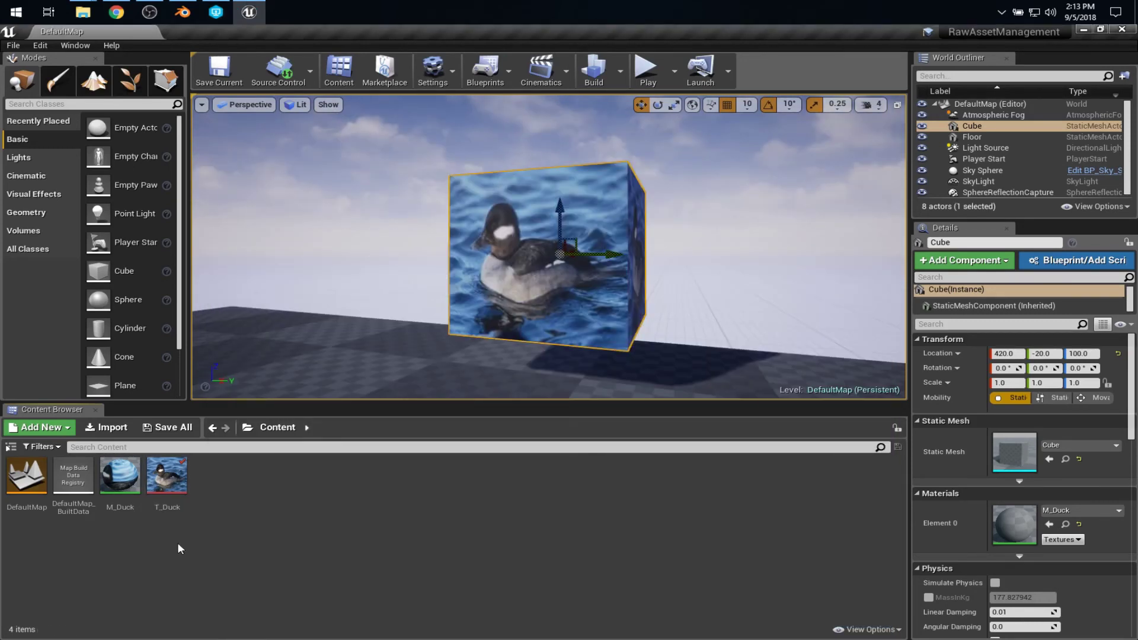